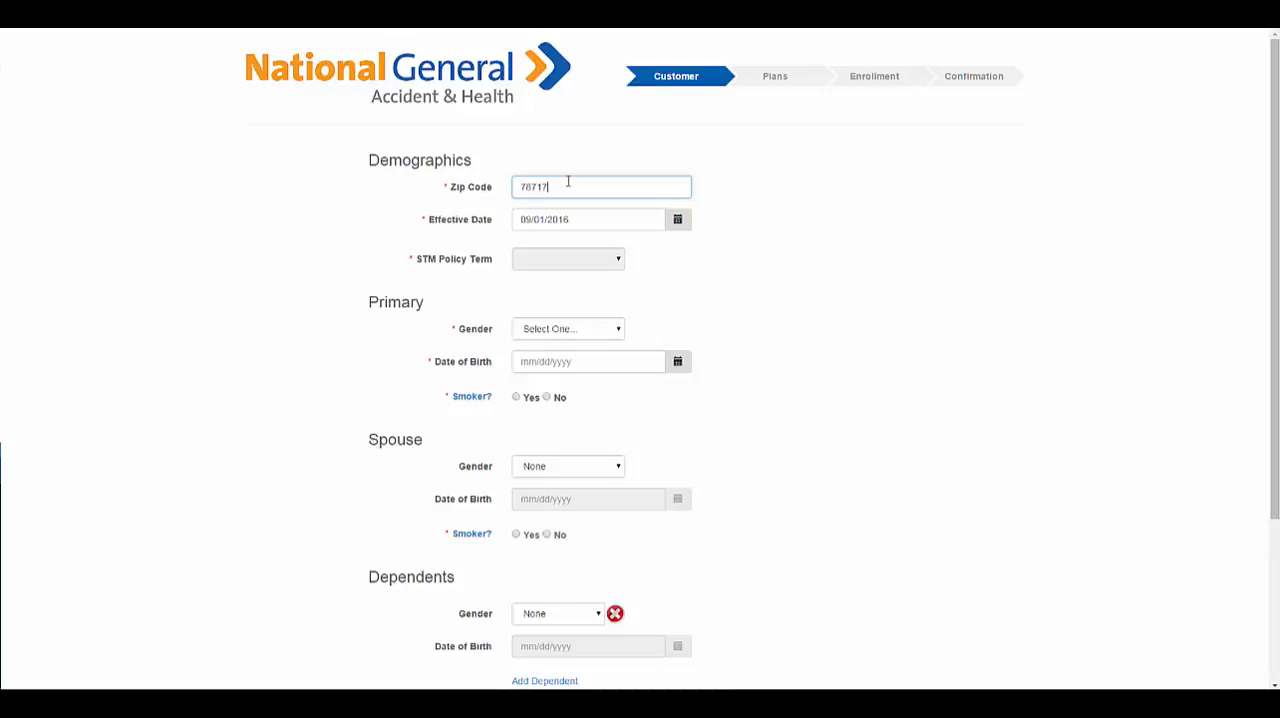
Set the effective date to 10/01/2016 and the STM policy term to Up to 11 Months.
{"action": "left_click", "coordinate": [678, 222]}
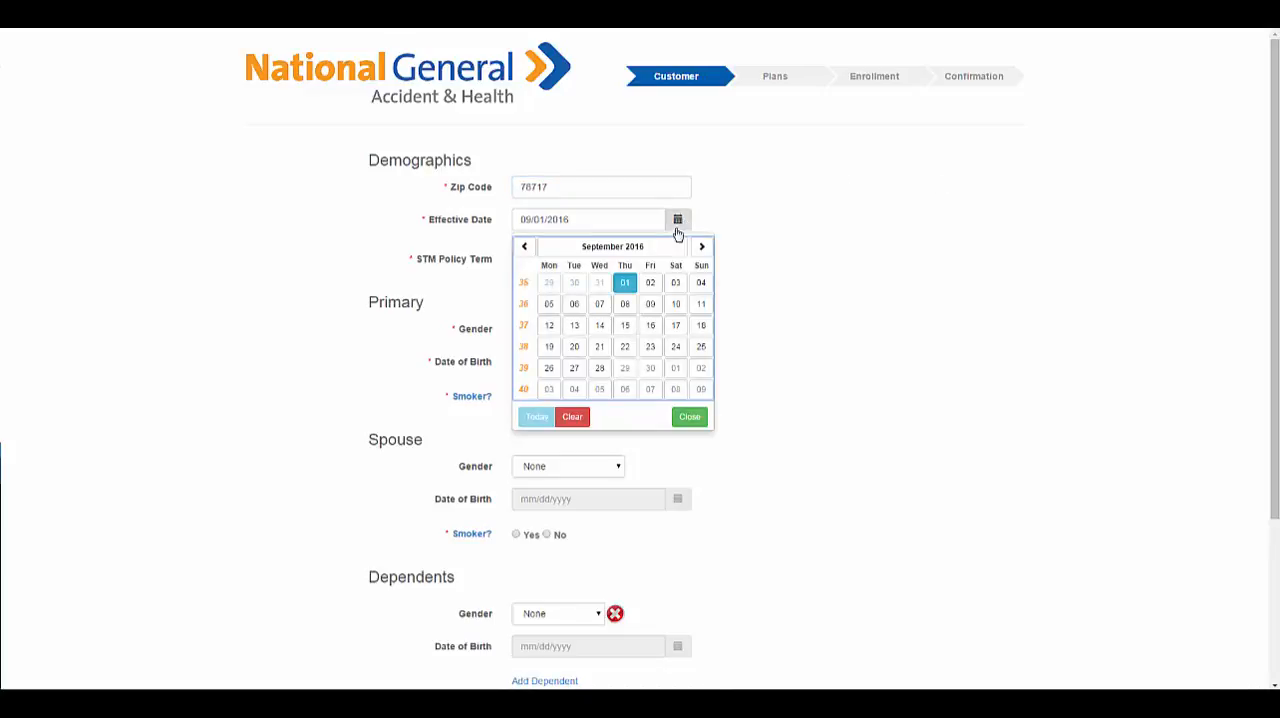
{"action": "left_click", "coordinate": [677, 367]}
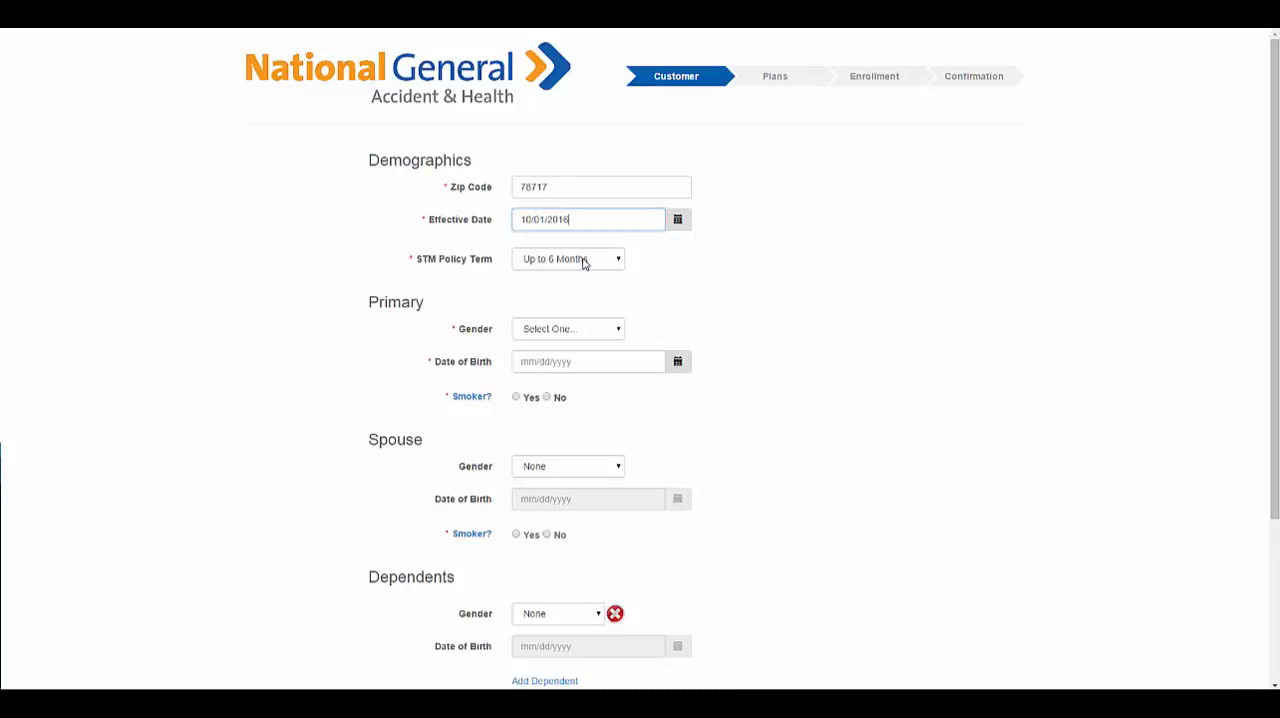
{"action": "left_click", "coordinate": [582, 262]}
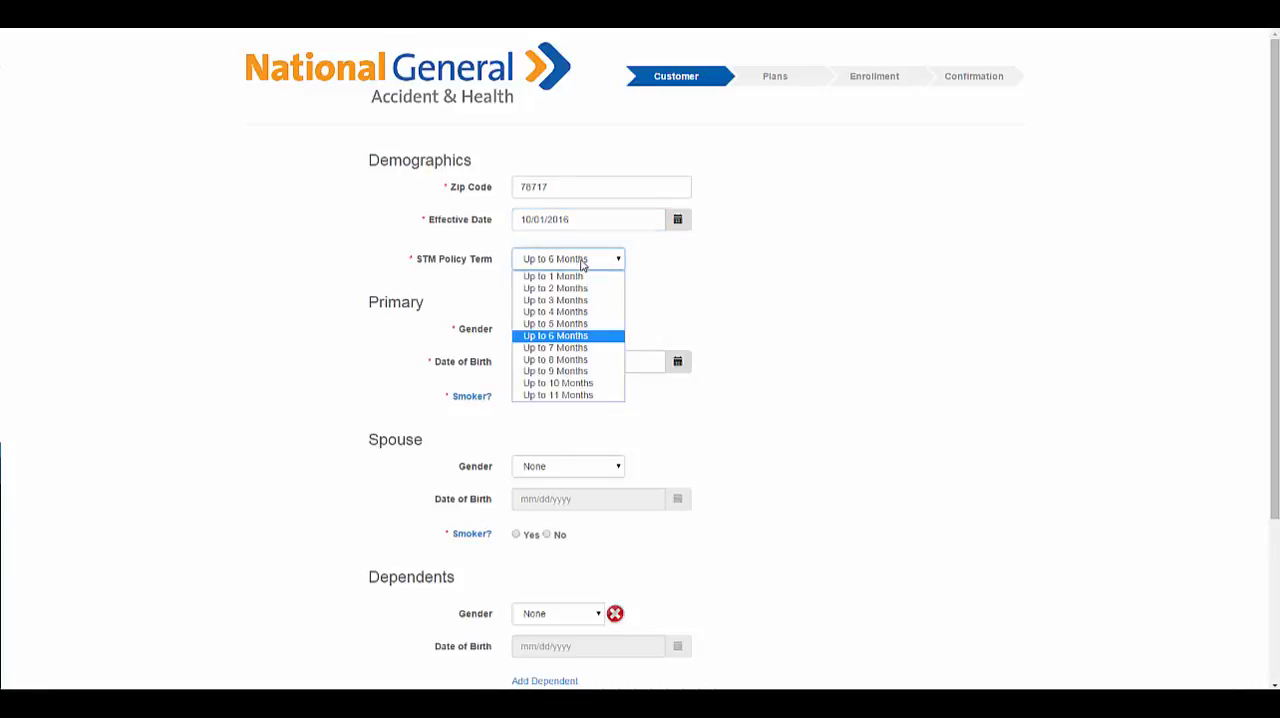
{"action": "left_click", "coordinate": [562, 395]}
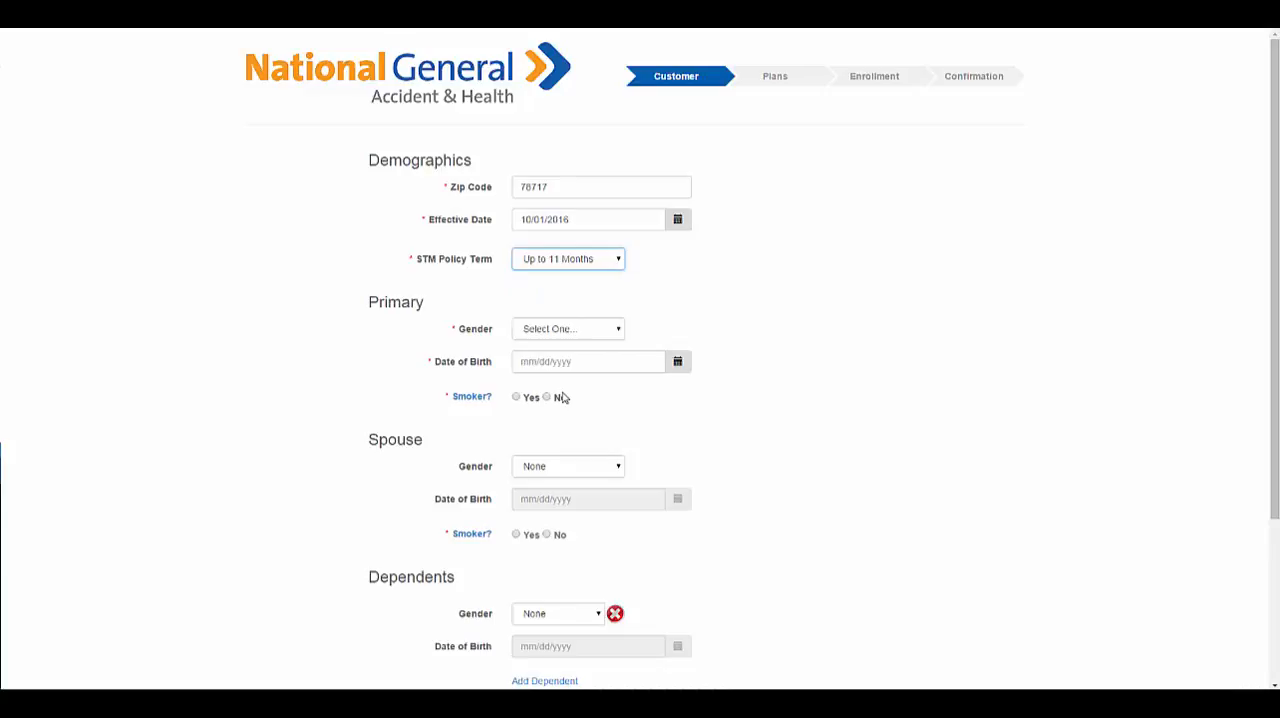
Fill in the primary applicant as a male non-smoker with the date of birth.
{"action": "left_click", "coordinate": [574, 331]}
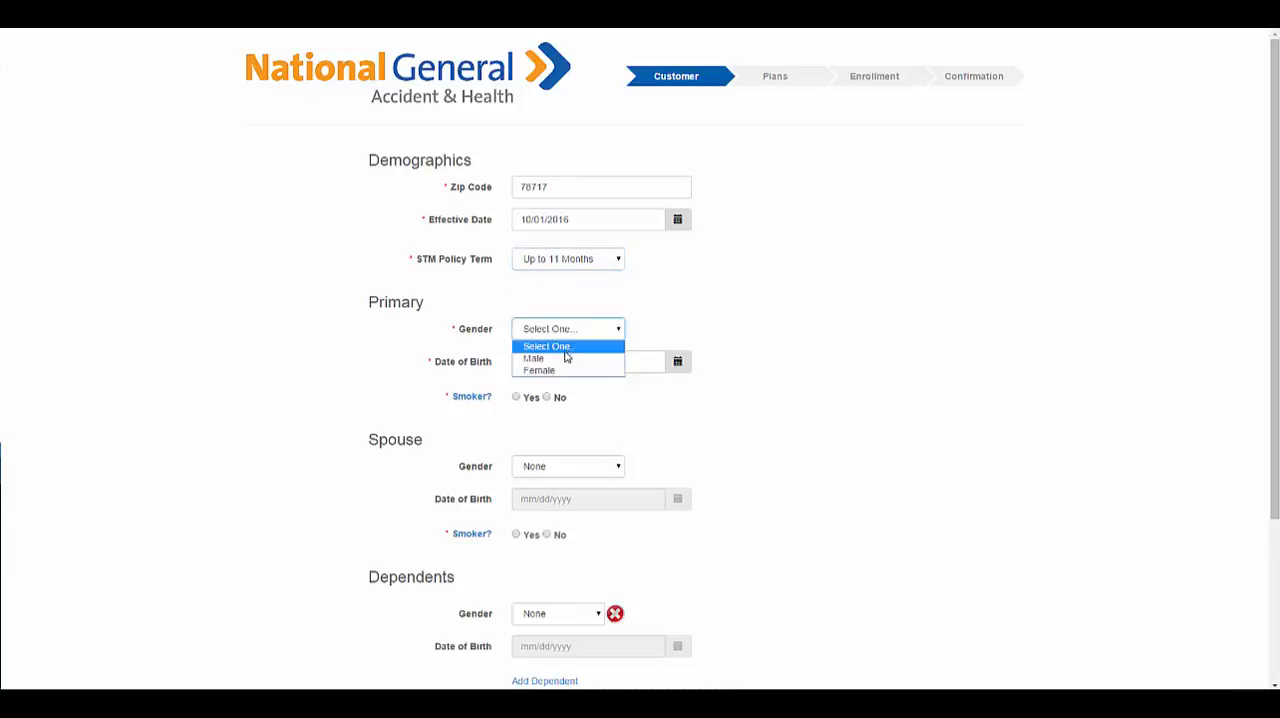
{"action": "left_click", "coordinate": [562, 360]}
{"action": "left_click", "coordinate": [562, 361]}
{"action": "type", "text": "01/"}
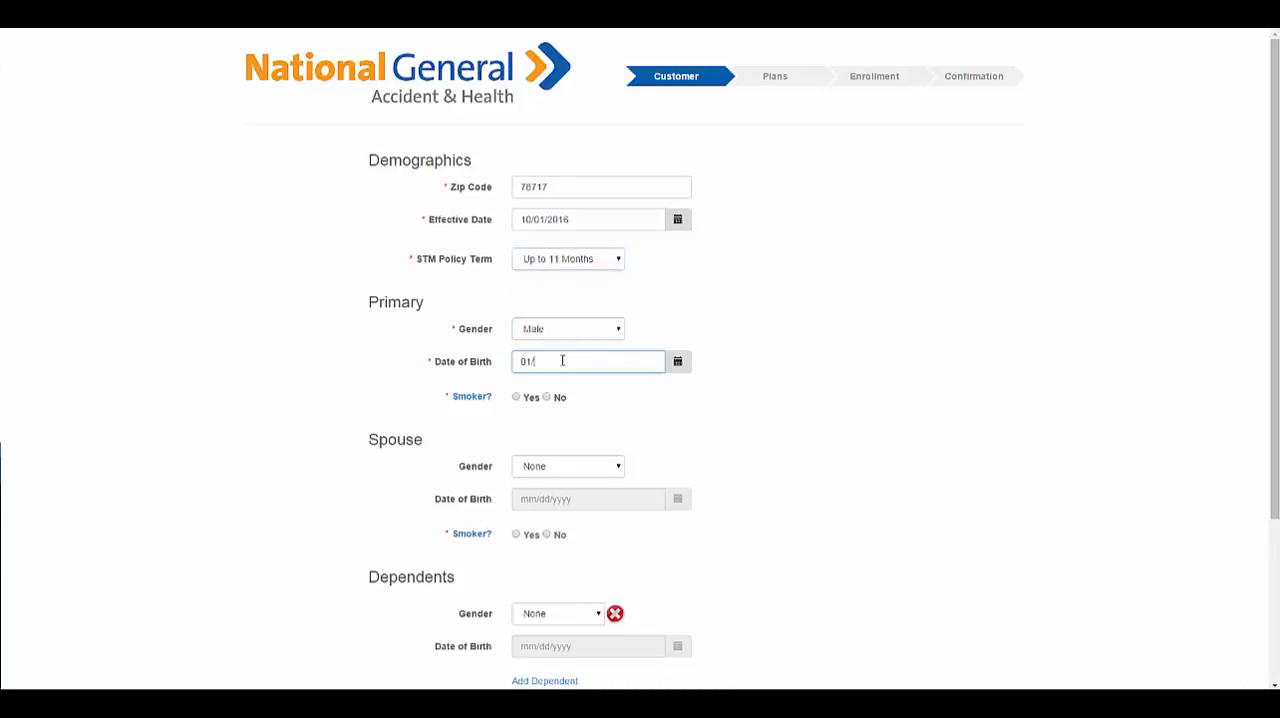
{"action": "type", "text": "01/1970"}
{"action": "left_click", "coordinate": [549, 400]}
Fill in the spouse as a female non-smoker with the date of birth.
{"action": "left_click", "coordinate": [551, 466]}
{"action": "left_click", "coordinate": [551, 486]}
{"action": "type", "text": "01/01/1972"}
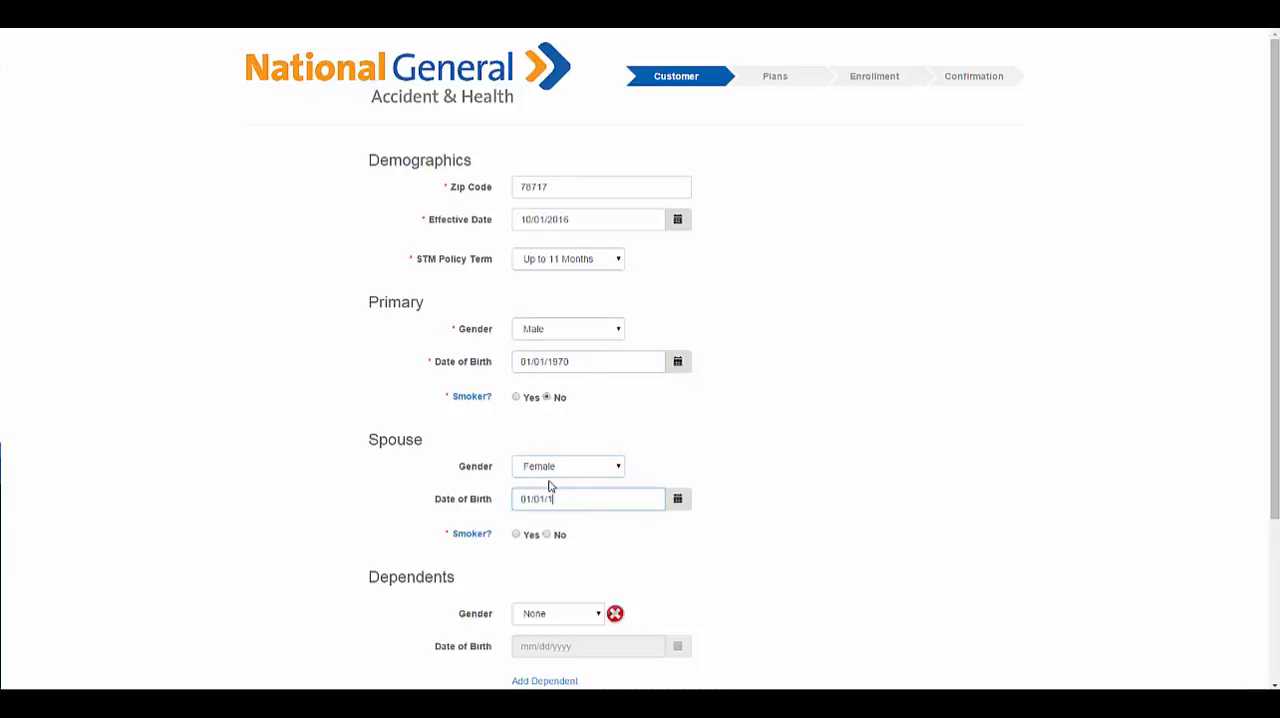
{"action": "left_click", "coordinate": [545, 534]}
Add two more dependent entries and fill in the first dependent as male with the date of birth.
{"action": "scroll", "coordinate": [780, 538], "scroll_direction": "down", "scroll_amount": 3}
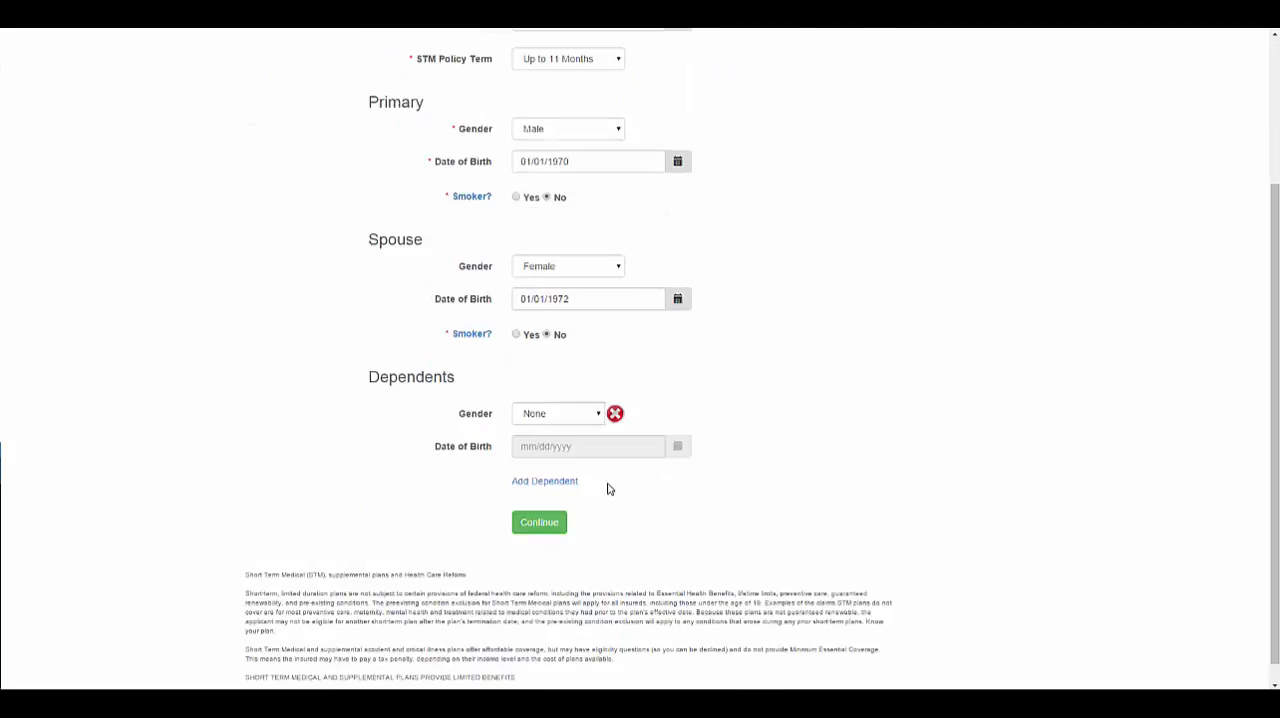
{"action": "left_click", "coordinate": [572, 482]}
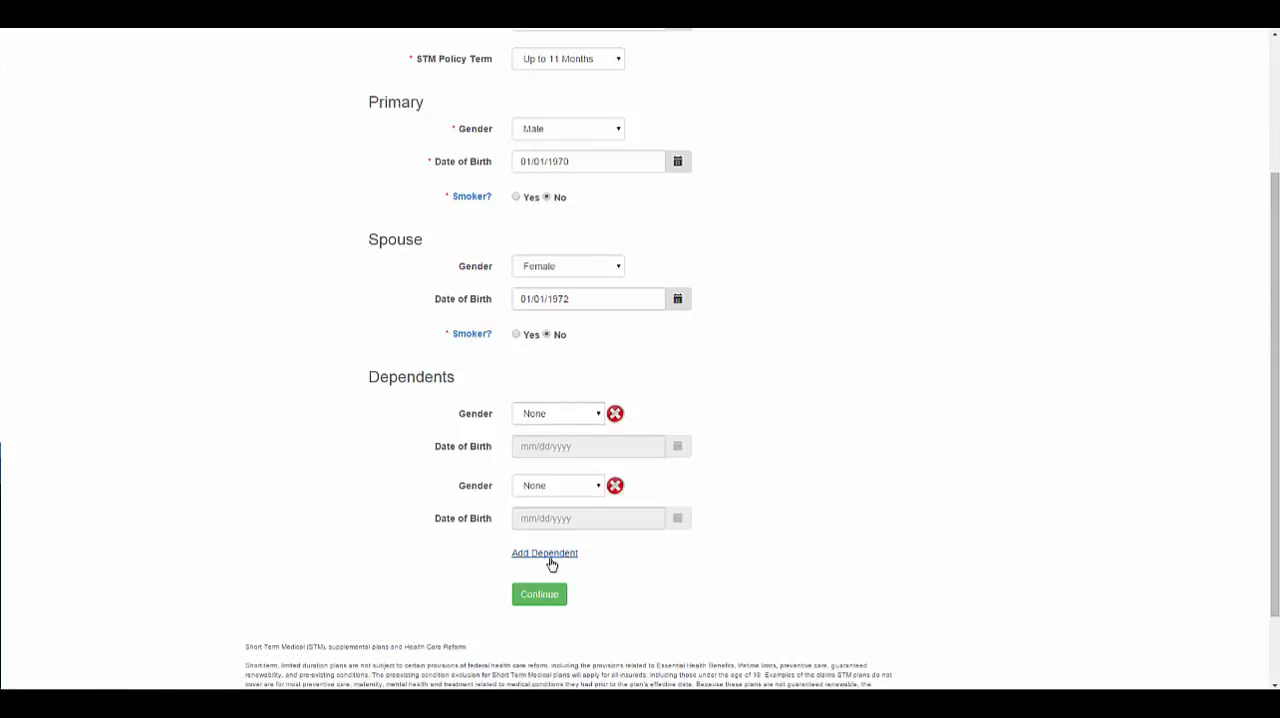
{"action": "left_click", "coordinate": [548, 555]}
{"action": "left_click", "coordinate": [573, 422]}
{"action": "left_click", "coordinate": [574, 443]}
{"action": "left_click", "coordinate": [575, 446]}
{"action": "type", "text": "01/01"}
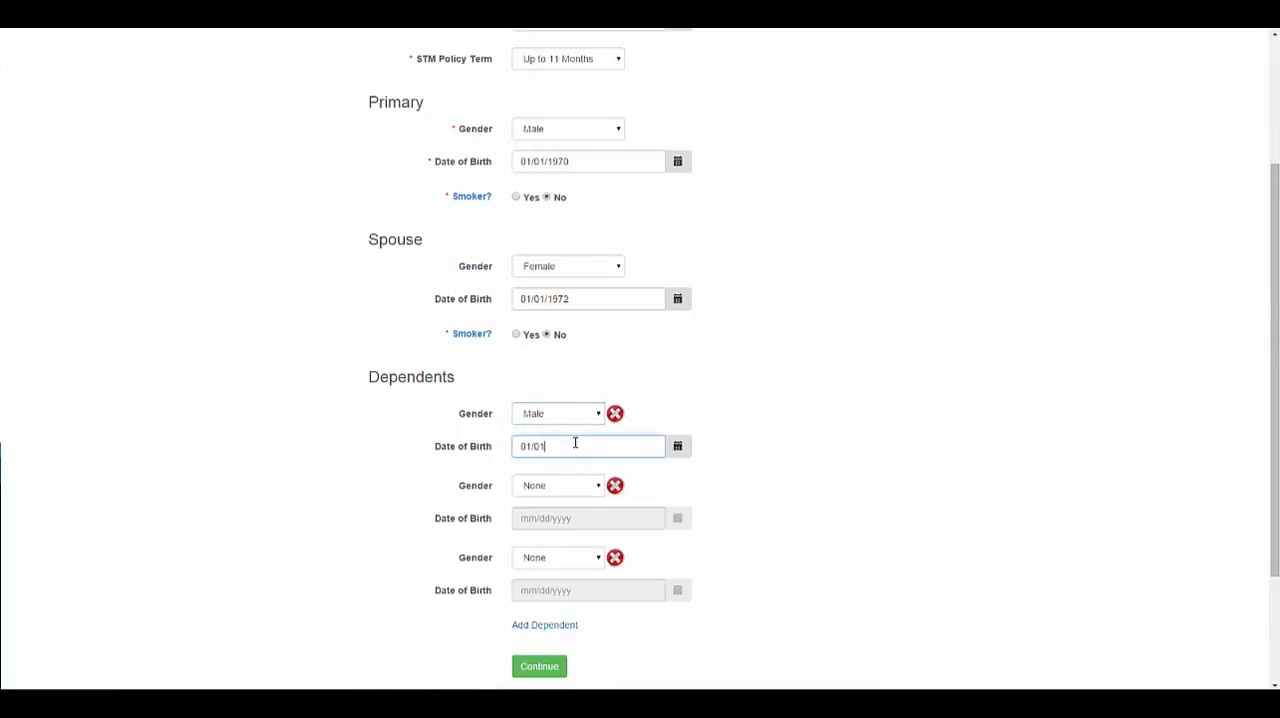
{"action": "type", "text": "/2001"}
Enter the second dependent as female with the date of birth and submit the form without the empty third dependent.
{"action": "left_click", "coordinate": [578, 482]}
{"action": "left_click", "coordinate": [563, 524]}
{"action": "left_click", "coordinate": [561, 512]}
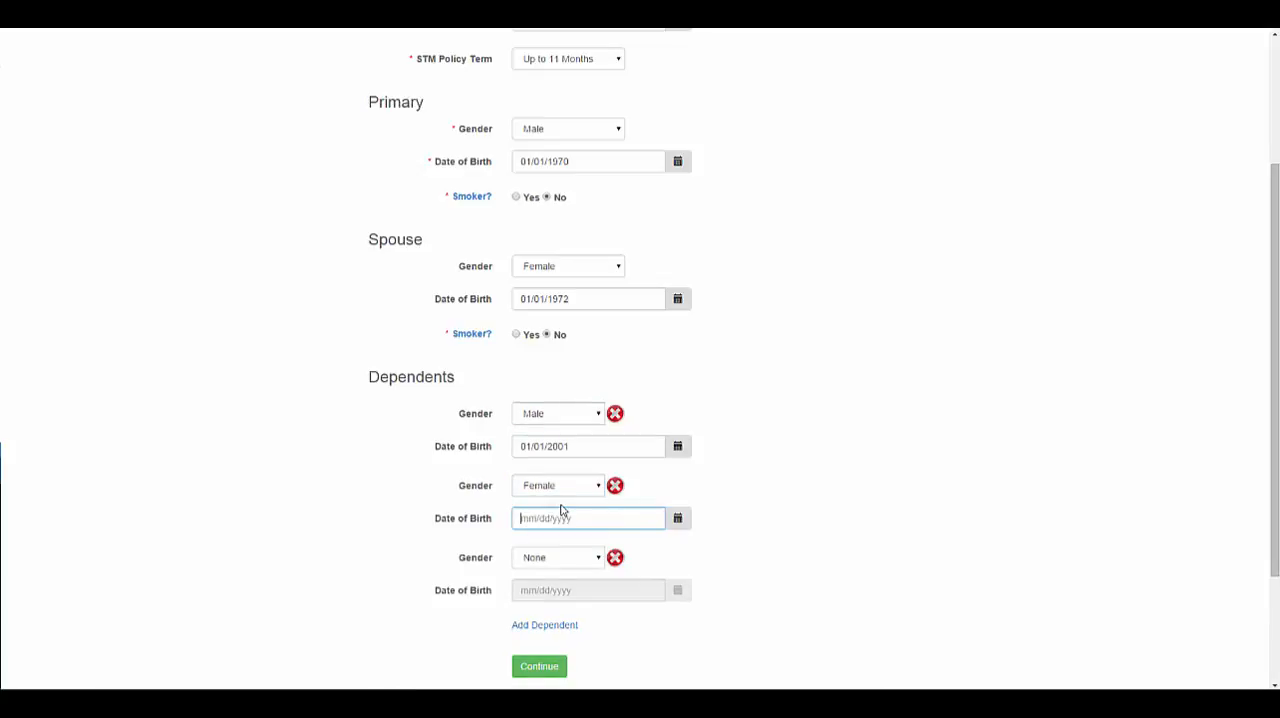
{"action": "type", "text": "01/01/2002"}
{"action": "left_click", "coordinate": [615, 558]}
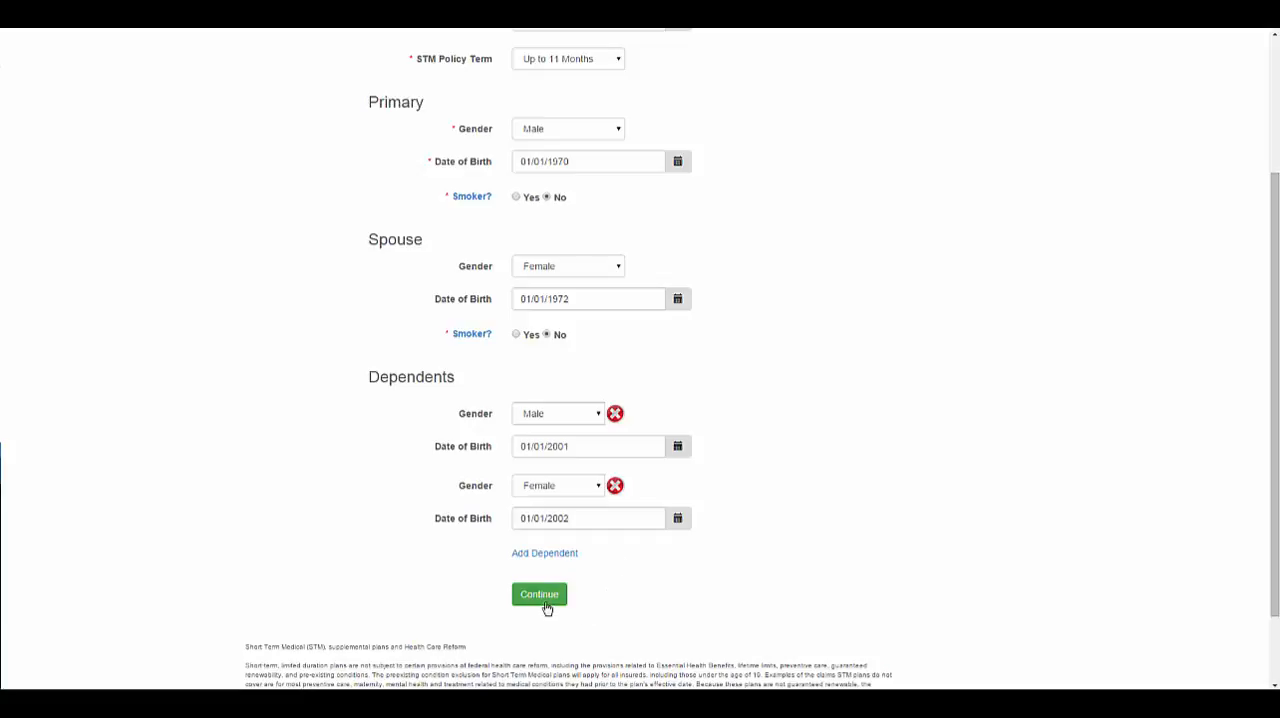
{"action": "left_click", "coordinate": [546, 604]}
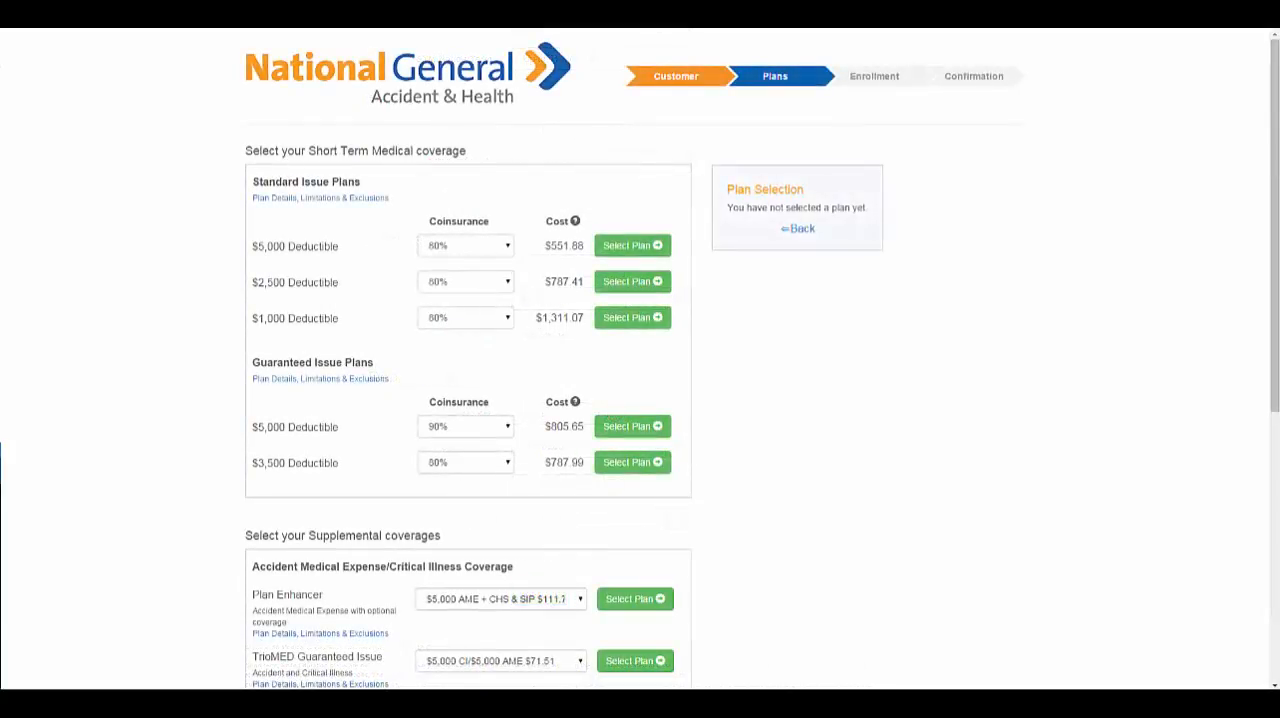
Set the Standard Issue coinsurance to 70% for the $5,000, 100% for the $2,500 and 70% for the $1,000 deductible plan.
{"action": "left_click", "coordinate": [463, 251]}
{"action": "left_click", "coordinate": [447, 283]}
{"action": "left_click", "coordinate": [447, 285]}
{"action": "left_click", "coordinate": [432, 335]}
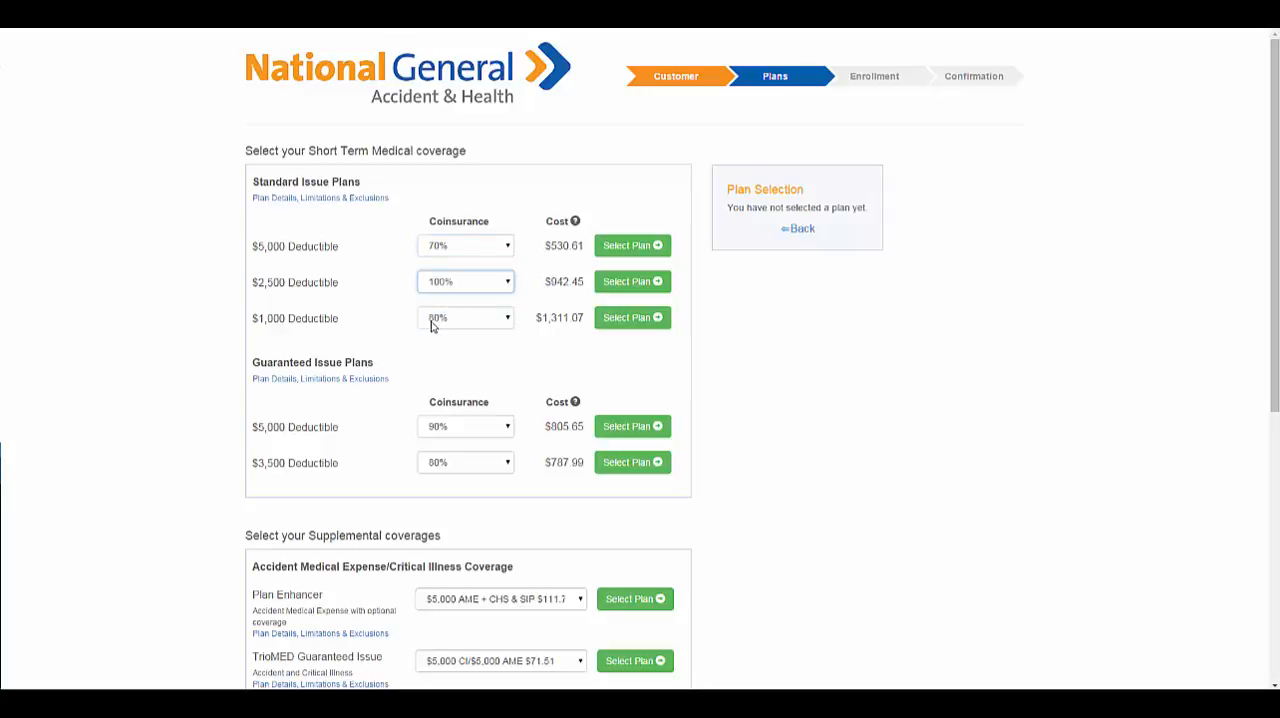
{"action": "left_click", "coordinate": [432, 323]}
{"action": "left_click", "coordinate": [435, 347]}
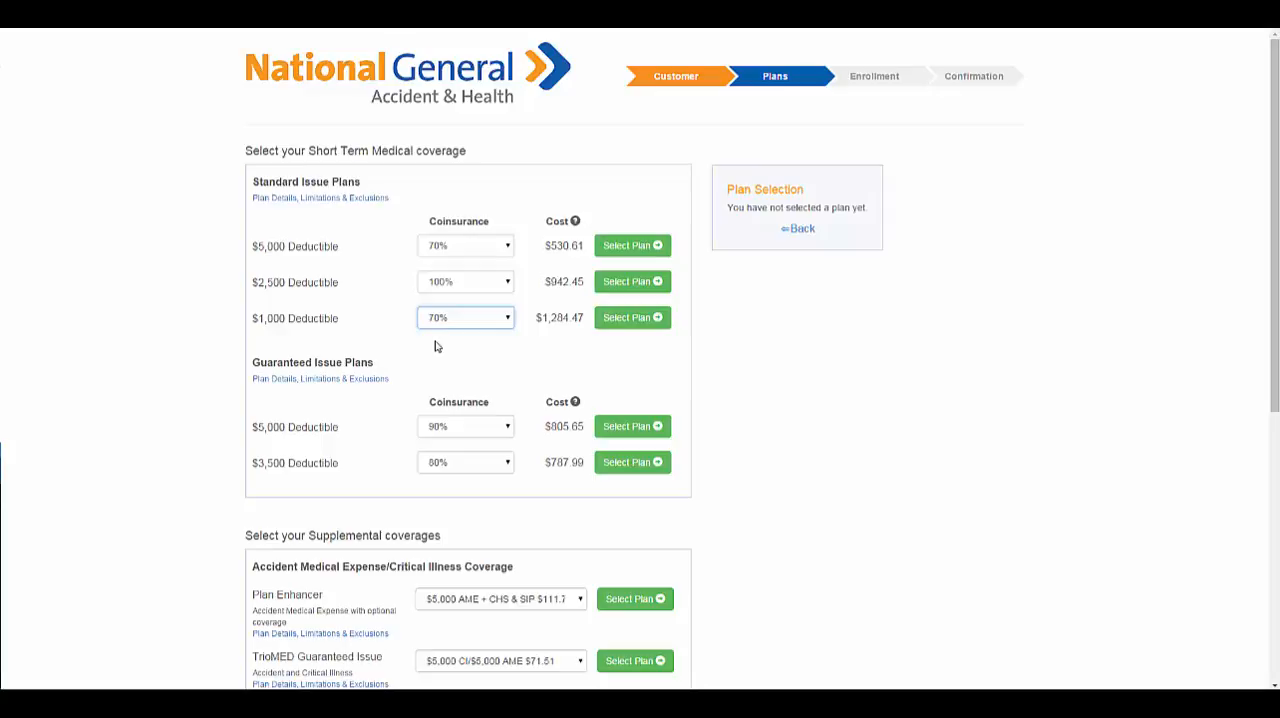
Select the Guaranteed Issue $5,000 deductible plan with 90% coinsurance and open the Standard Issue plan details.
{"action": "left_click", "coordinate": [650, 428]}
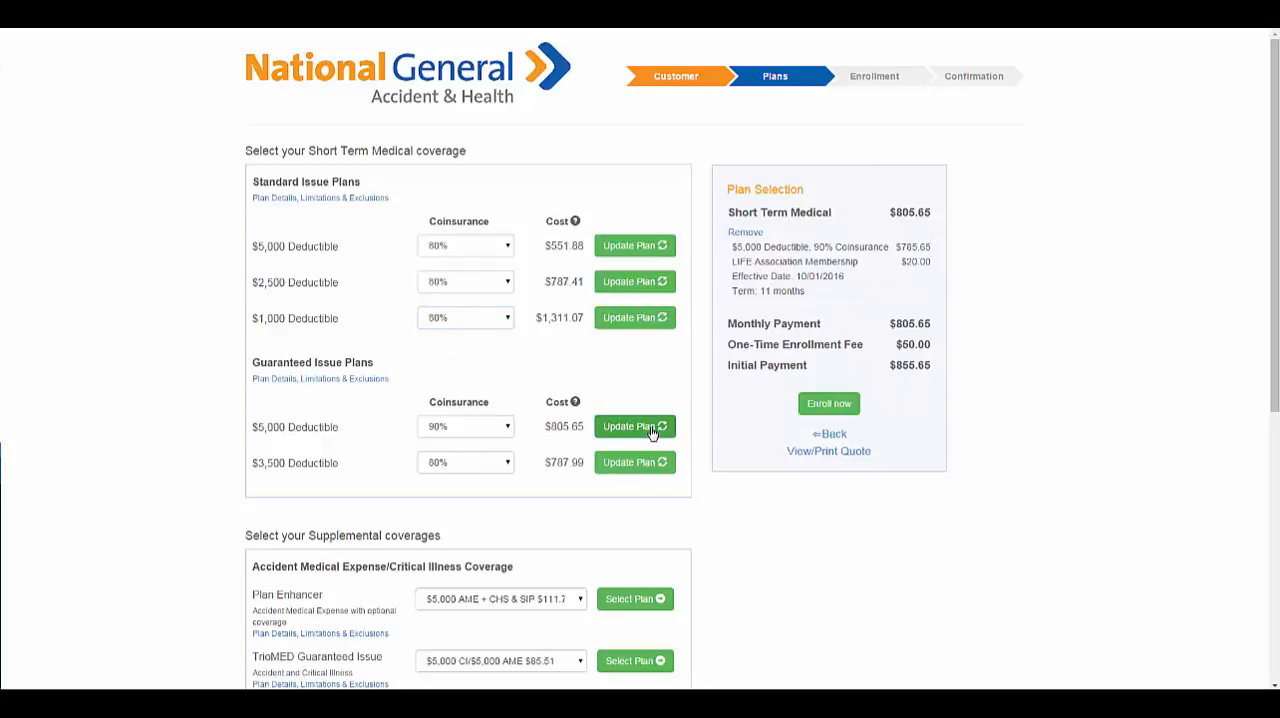
{"action": "left_click", "coordinate": [337, 199]}
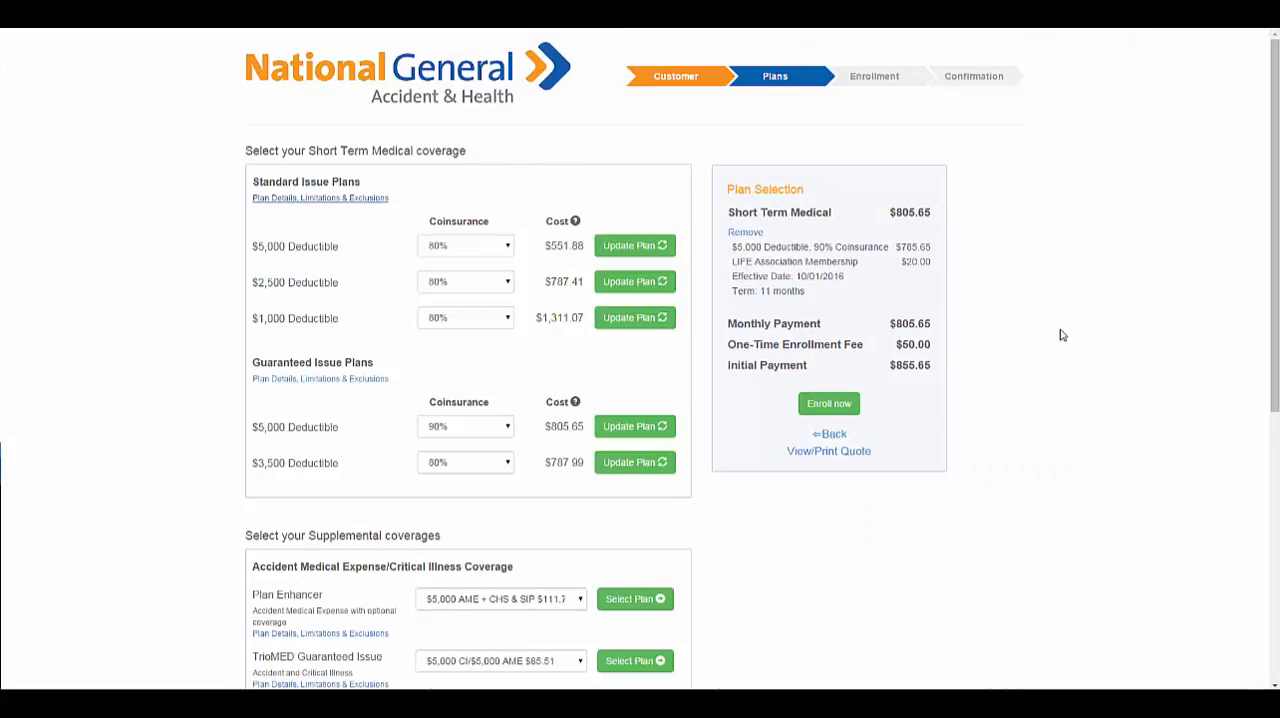
Add the TrioMED Guaranteed Issue plan with $5,000 CI/$5,000 AME and the Accident Fixed Benefit at Level 1.
{"action": "scroll", "coordinate": [1065, 347], "scroll_direction": "down", "scroll_amount": 4}
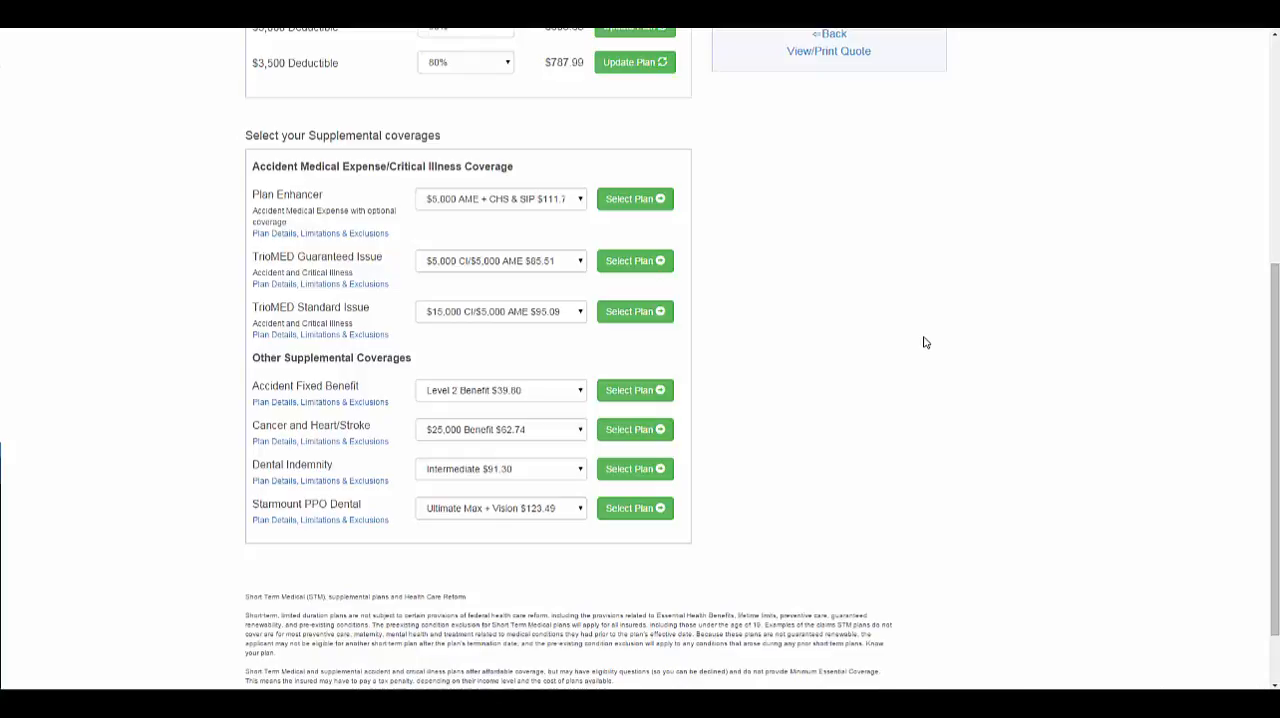
{"action": "left_click", "coordinate": [660, 266]}
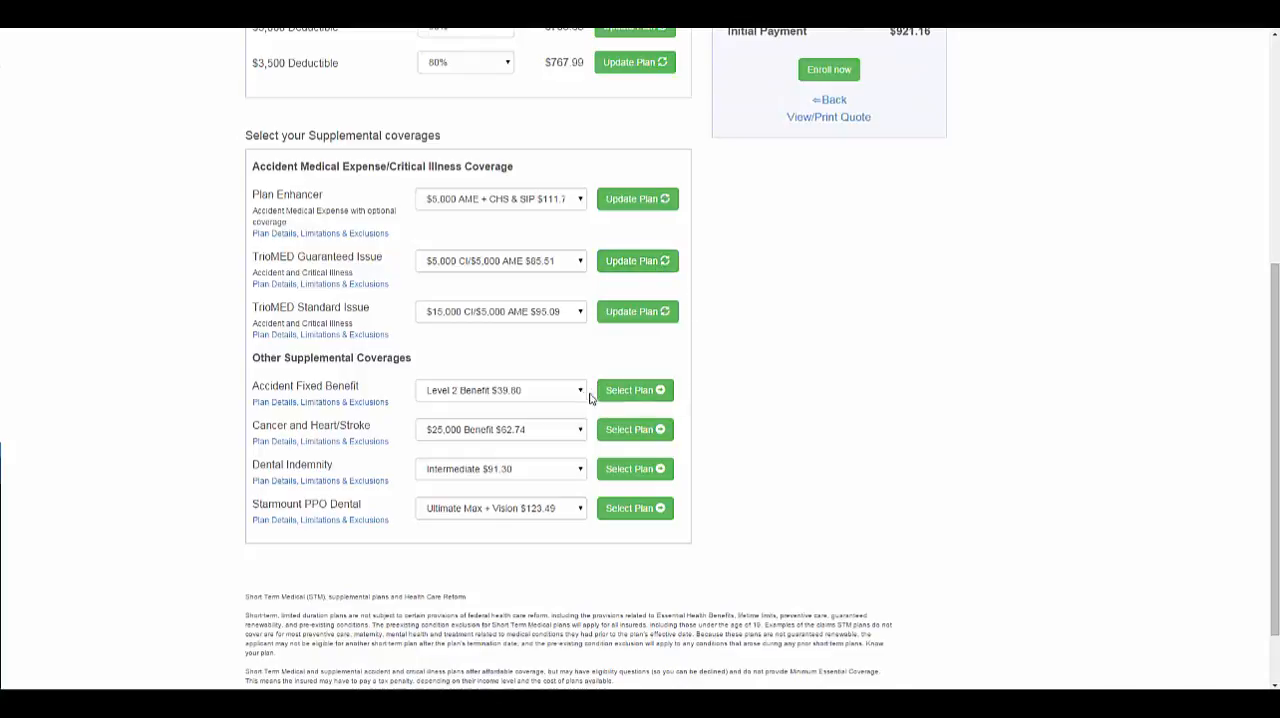
{"action": "left_click", "coordinate": [581, 393]}
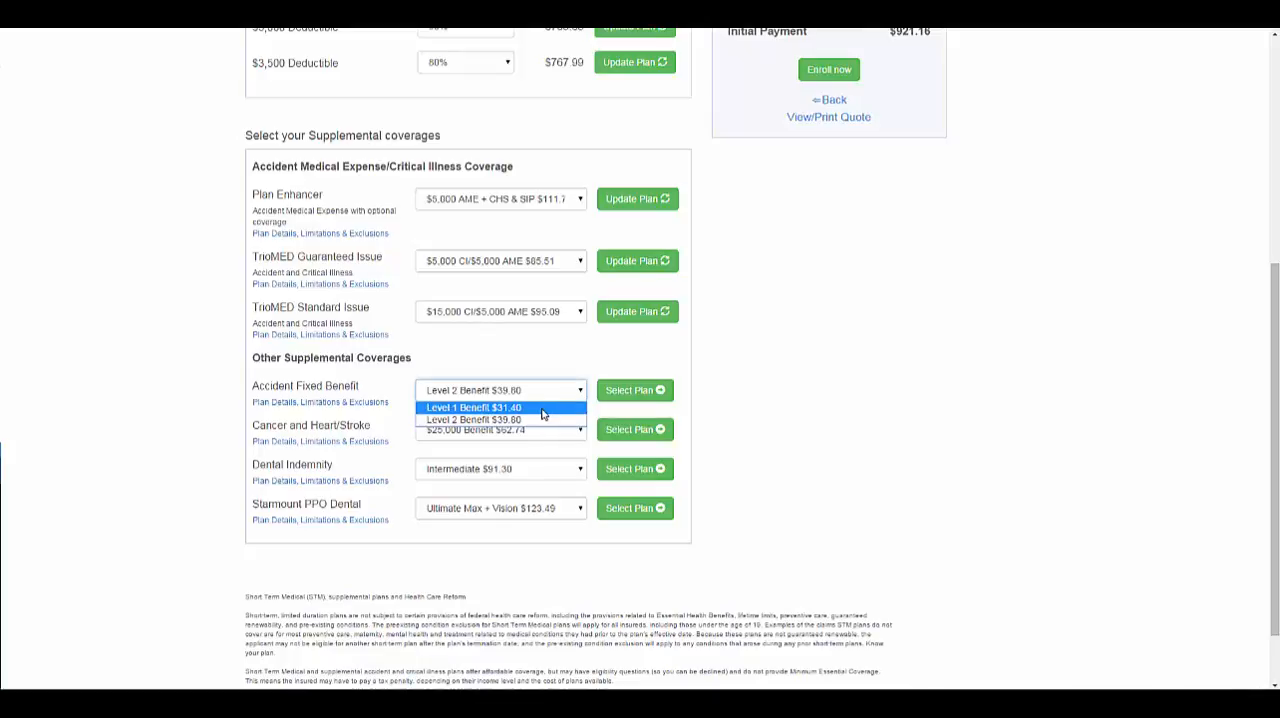
{"action": "left_click", "coordinate": [566, 406]}
{"action": "left_click", "coordinate": [628, 391]}
Add the Dental Indemnity coverage at the Plus level.
{"action": "left_click", "coordinate": [580, 469]}
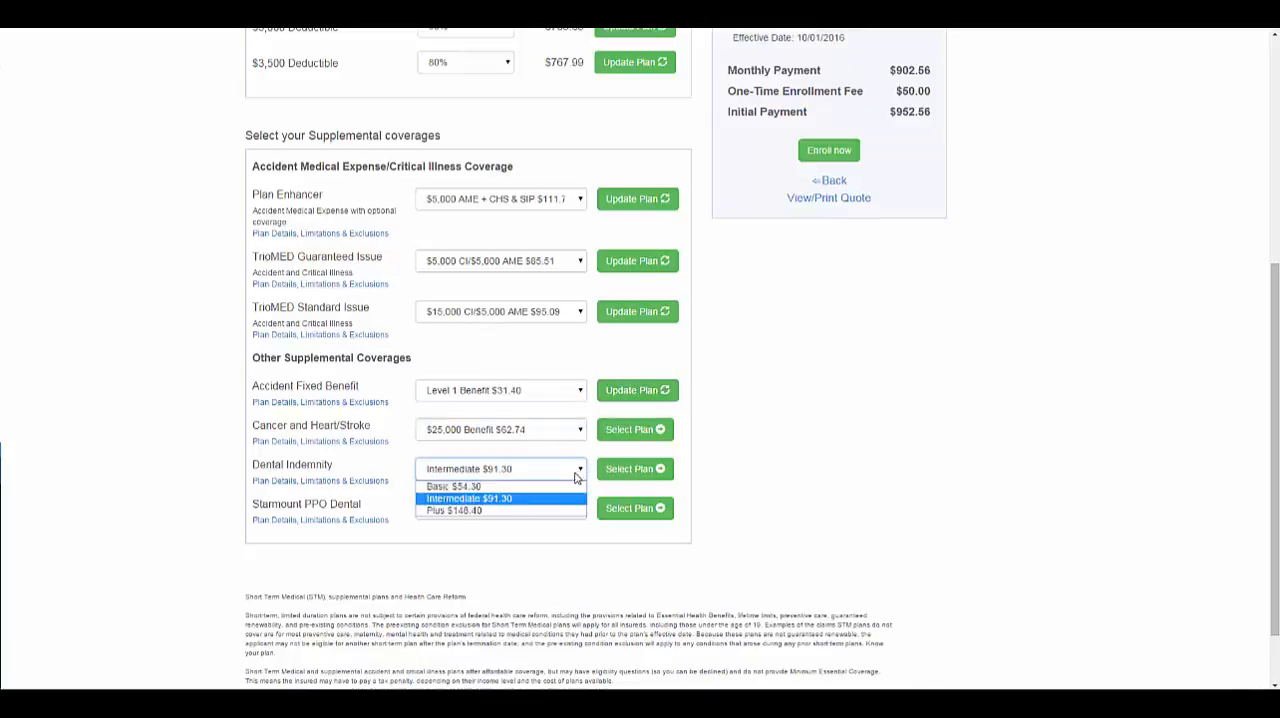
{"action": "left_click", "coordinate": [565, 508]}
{"action": "left_click", "coordinate": [636, 469]}
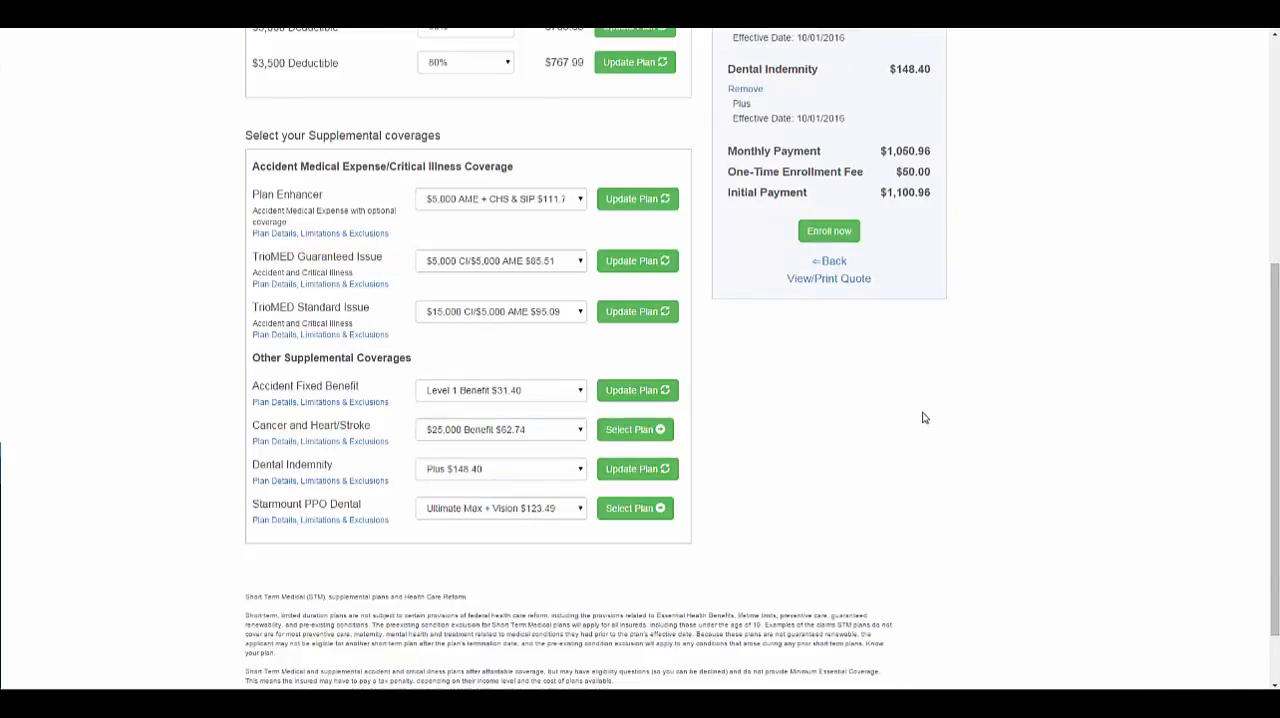
Remove the Accident Fixed Benefit and request enrollment, answering Yes that the client qualifies for a Standard Issue Short Term Medical plan.
{"action": "scroll", "coordinate": [923, 417], "scroll_direction": "up", "scroll_amount": 4}
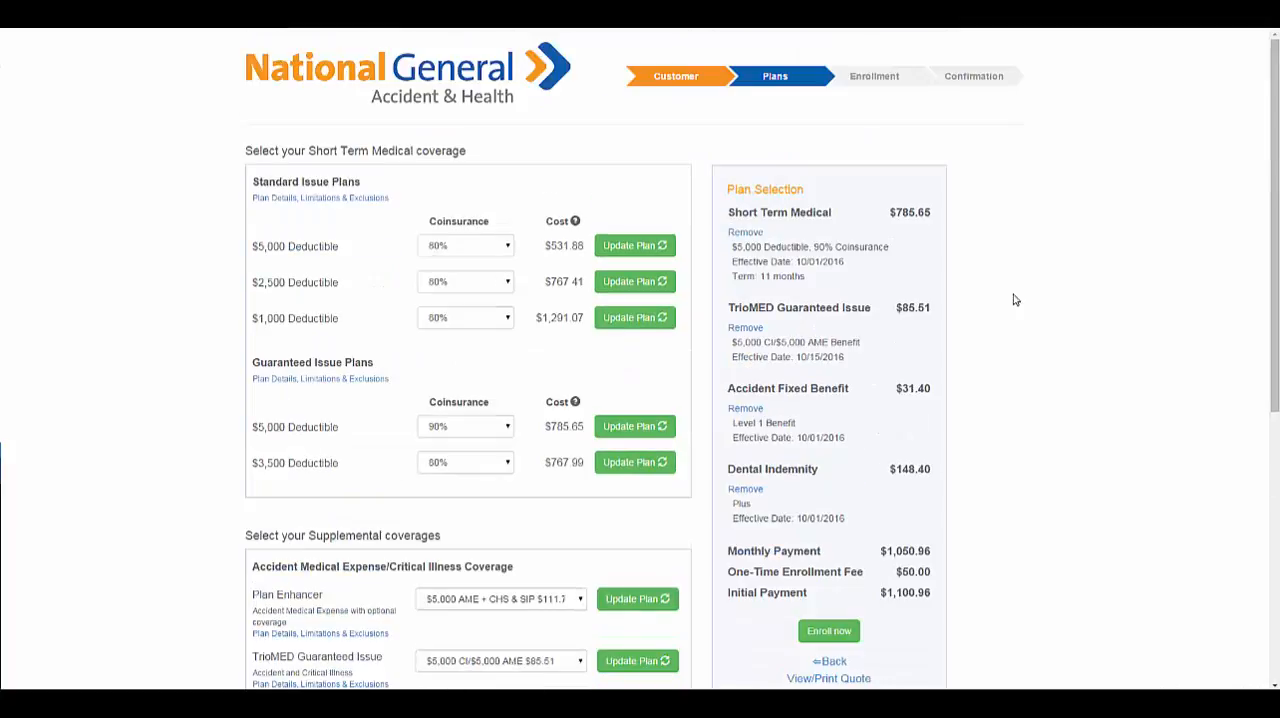
{"action": "left_click", "coordinate": [743, 409]}
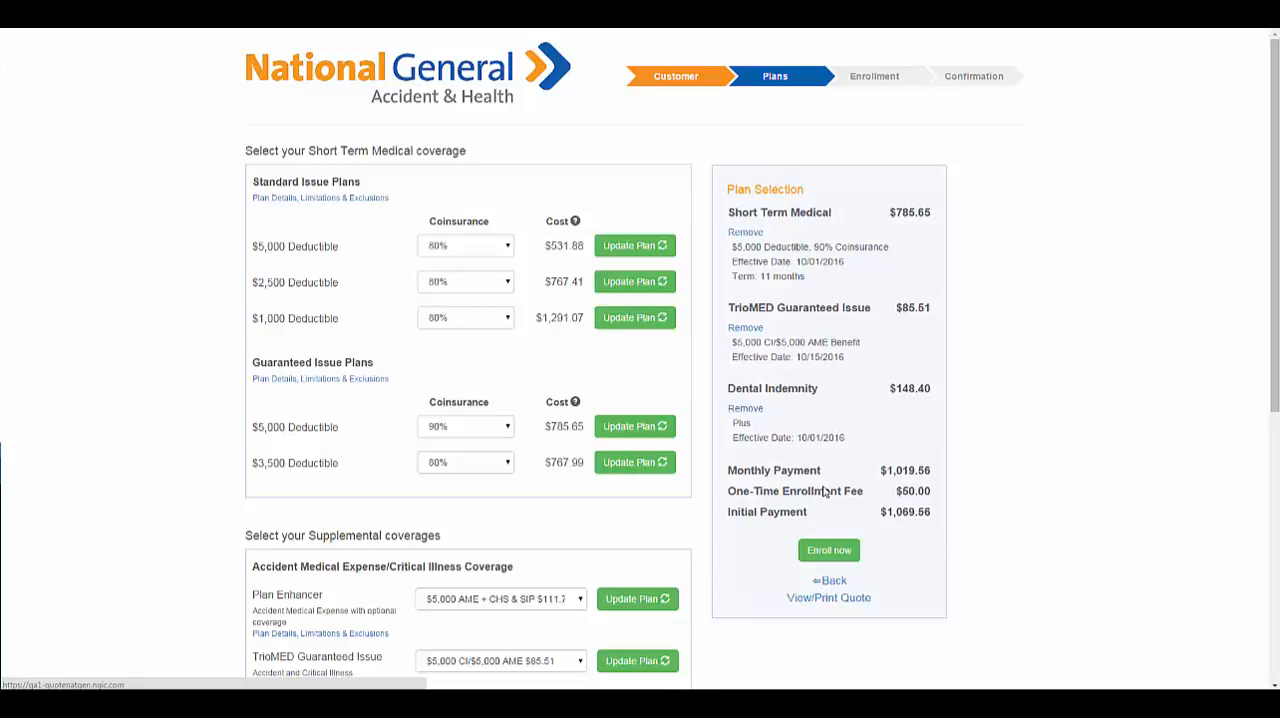
{"action": "left_click", "coordinate": [838, 553]}
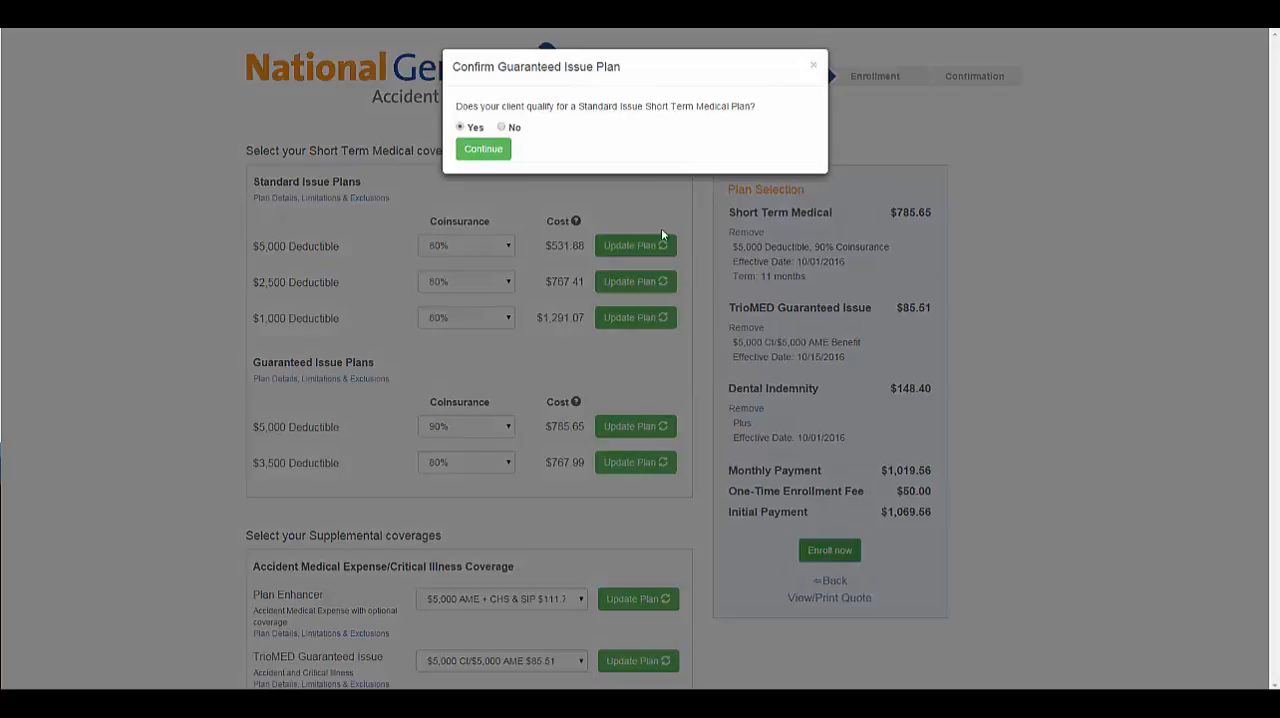
{"action": "left_click", "coordinate": [477, 150]}
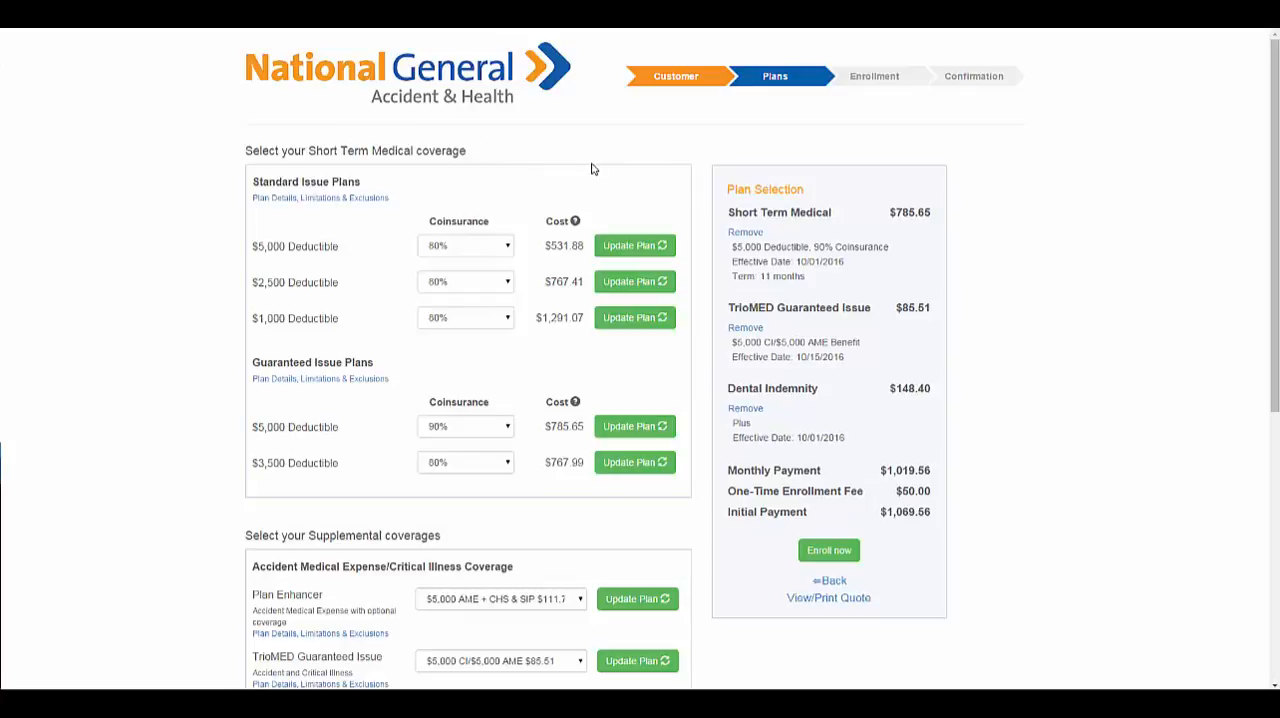
Switch the Short Term Medical coverage to the Standard Issue $2,500 deductible plan with 100% coinsurance and proceed to enrollment.
{"action": "left_click", "coordinate": [470, 284]}
{"action": "left_click", "coordinate": [457, 336]}
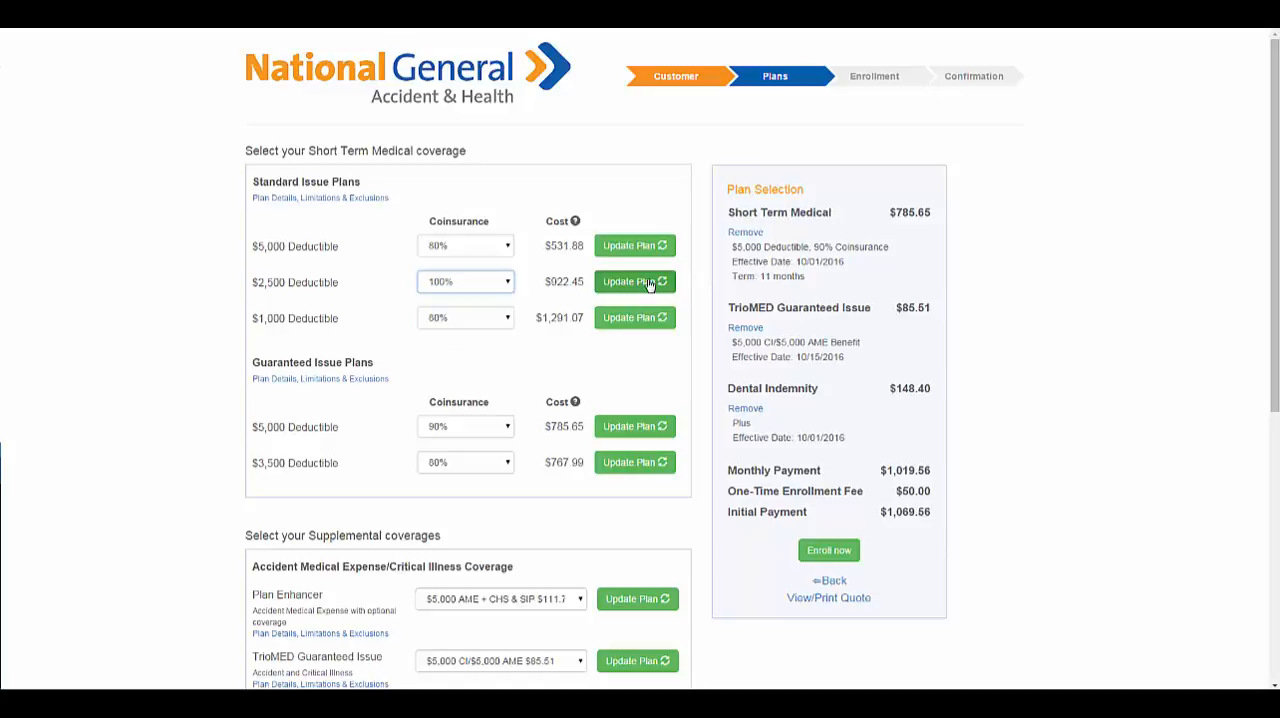
{"action": "left_click", "coordinate": [652, 282]}
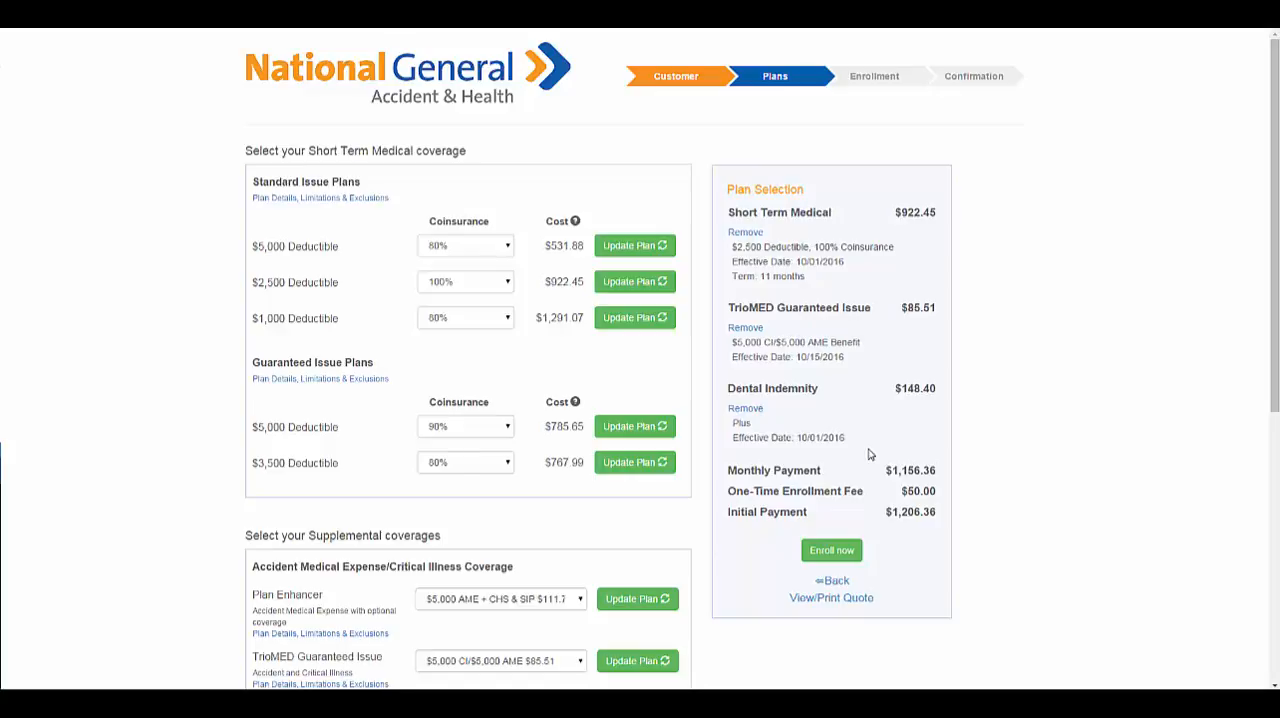
{"action": "left_click", "coordinate": [846, 558]}
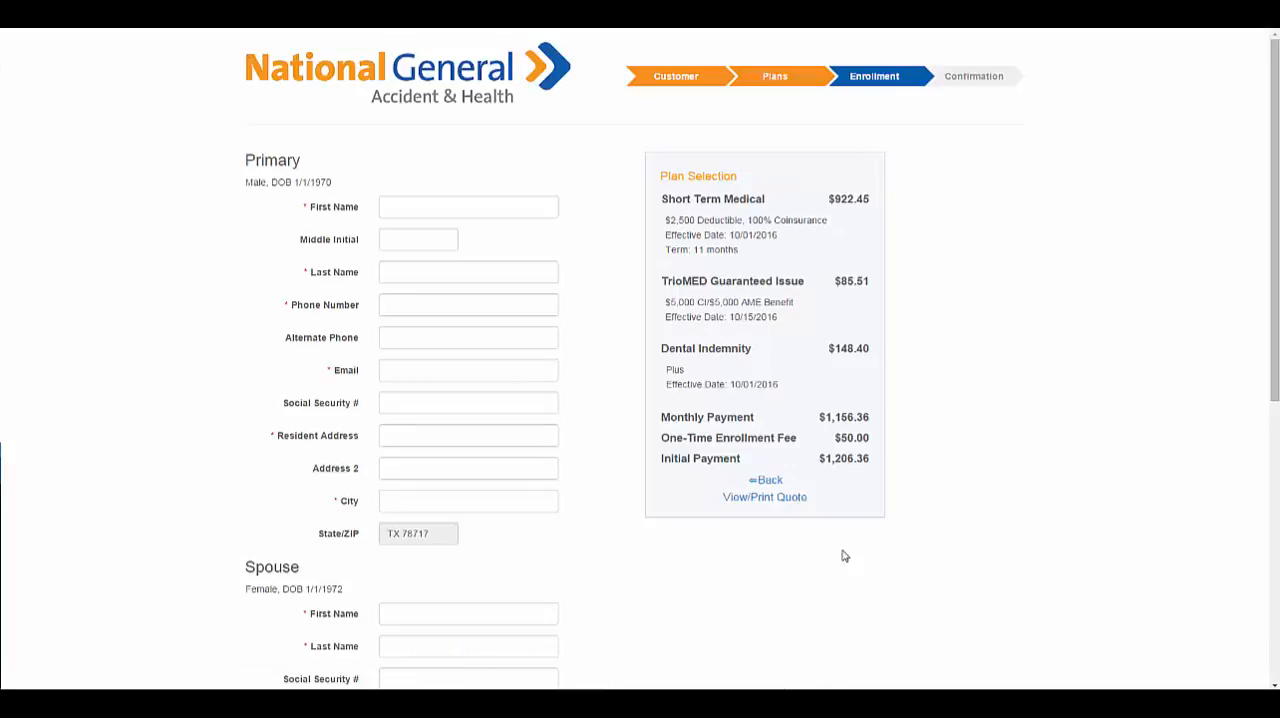
Go back to the plan selection and reopen the enrollment form.
{"action": "left_click", "coordinate": [766, 481]}
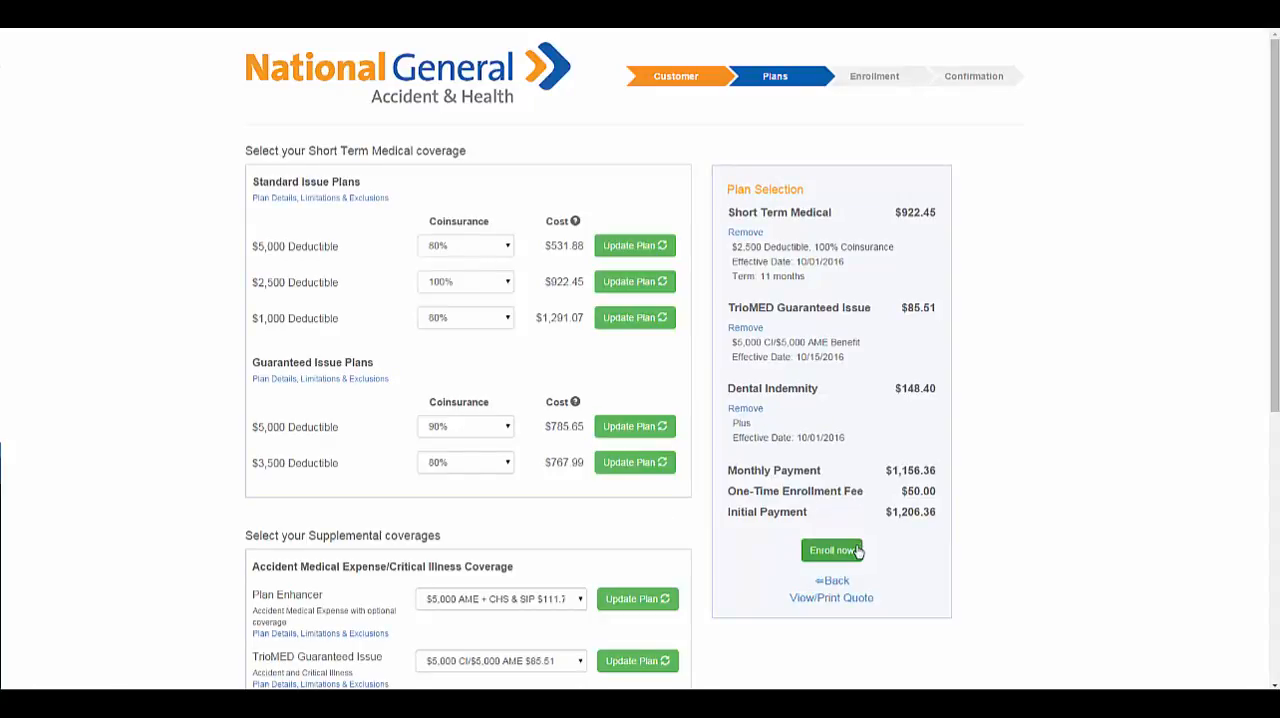
{"action": "left_click", "coordinate": [832, 550]}
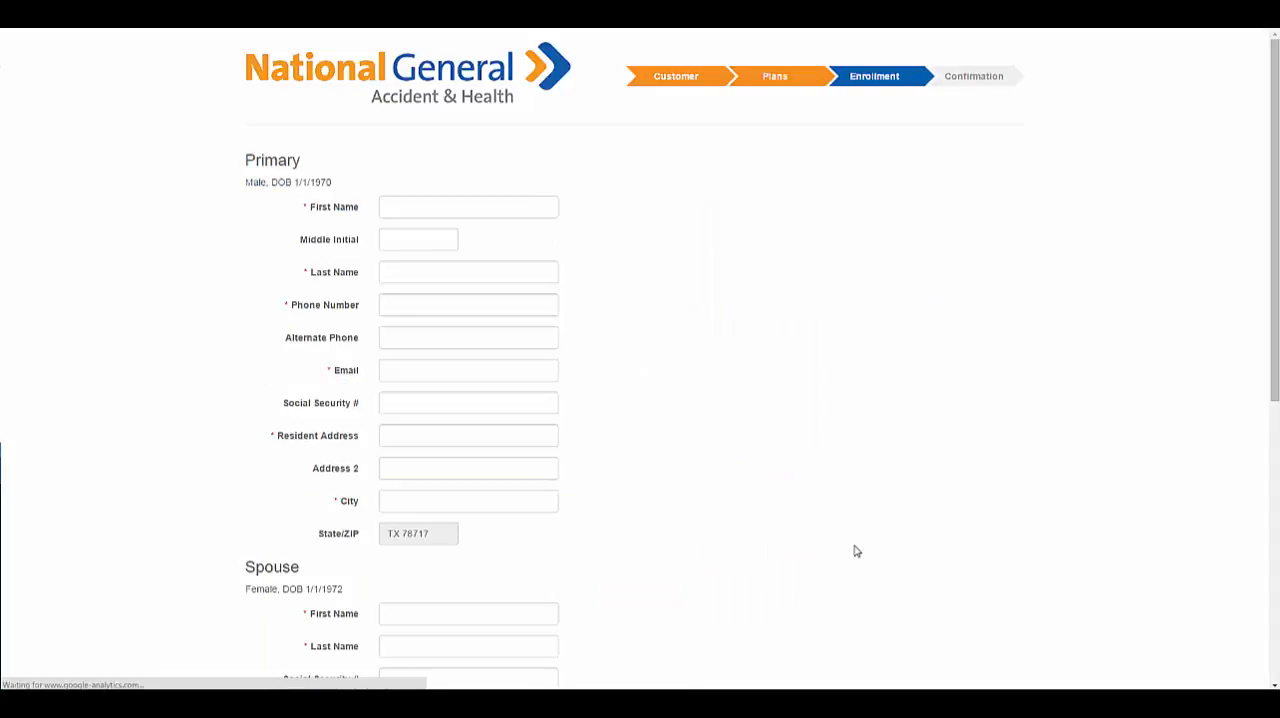
Enter the primary applicant's first name, last name, phone number and email.
{"action": "left_click", "coordinate": [434, 207]}
{"action": "type", "text": "Test"}
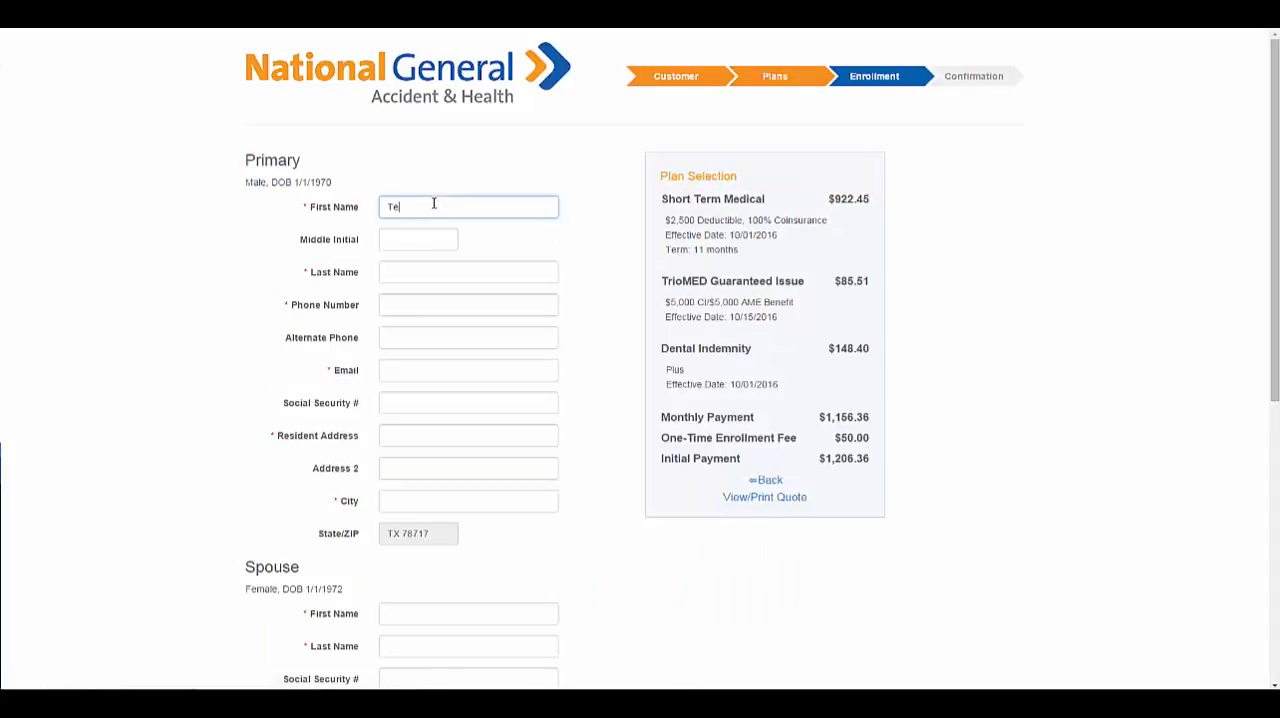
{"action": "left_click", "coordinate": [428, 274]}
{"action": "type", "text": "Test"}
{"action": "left_click", "coordinate": [431, 306]}
{"action": "type", "text": "123) 456-7891"}
{"action": "left_click", "coordinate": [437, 369]}
{"action": "type", "text": "Test@Test.com"}
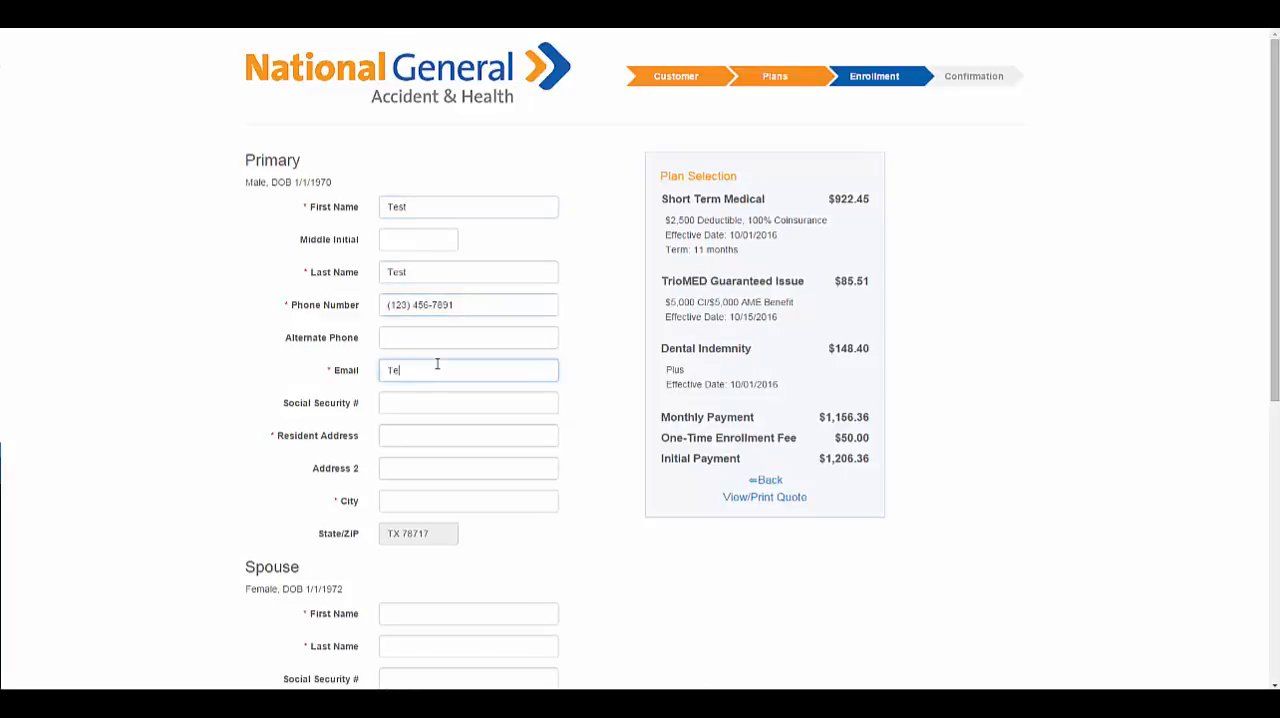
Fill in the primary applicant's resident address and city.
{"action": "left_click", "coordinate": [418, 430]}
{"action": "type", "text": "9 9th ave"}
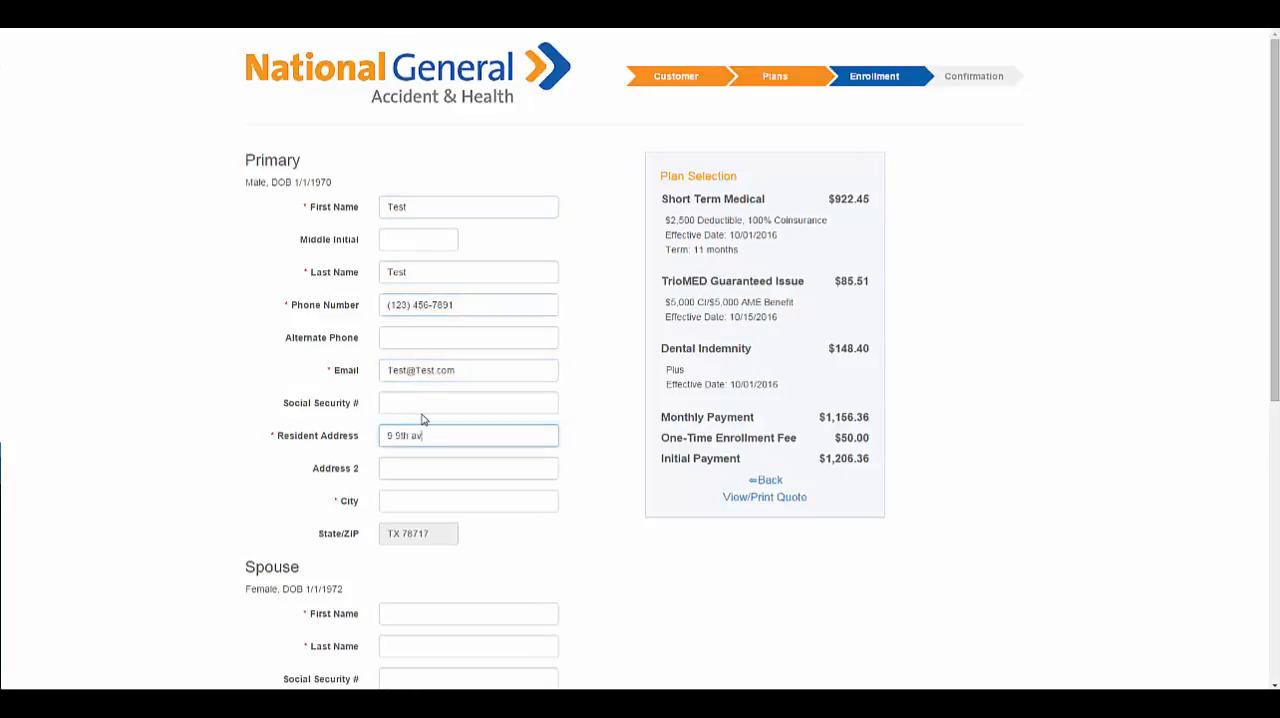
{"action": "left_click", "coordinate": [420, 498]}
{"action": "type", "text": "Austin"}
{"action": "left_click", "coordinate": [622, 453]}
Enter the spouse's first name and last name on the enrollment form.
{"action": "scroll", "coordinate": [622, 453], "scroll_direction": "down", "scroll_amount": 3}
{"action": "left_click", "coordinate": [478, 348]}
{"action": "type", "text": "Testy"}
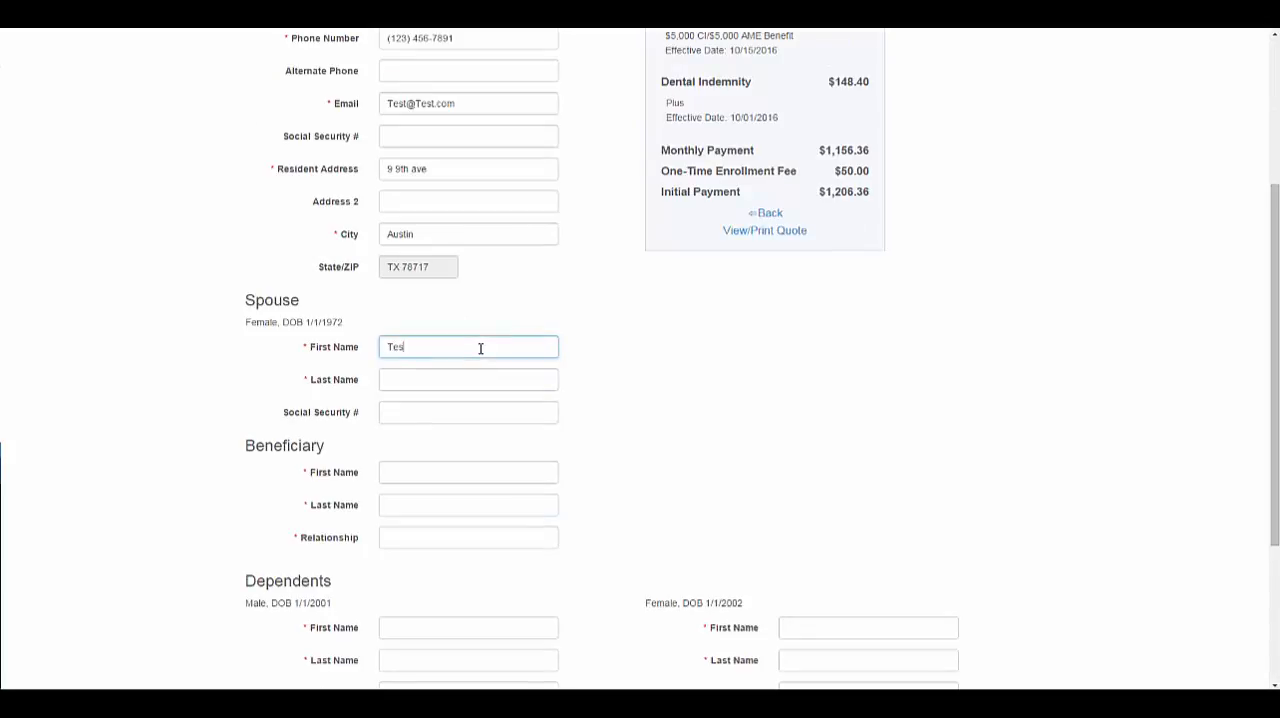
{"action": "left_click", "coordinate": [474, 376]}
{"action": "type", "text": "Test"}
Enter the beneficiary's first and last name, with Mother as the relationship.
{"action": "left_click", "coordinate": [436, 477]}
{"action": "type", "text": "Tester"}
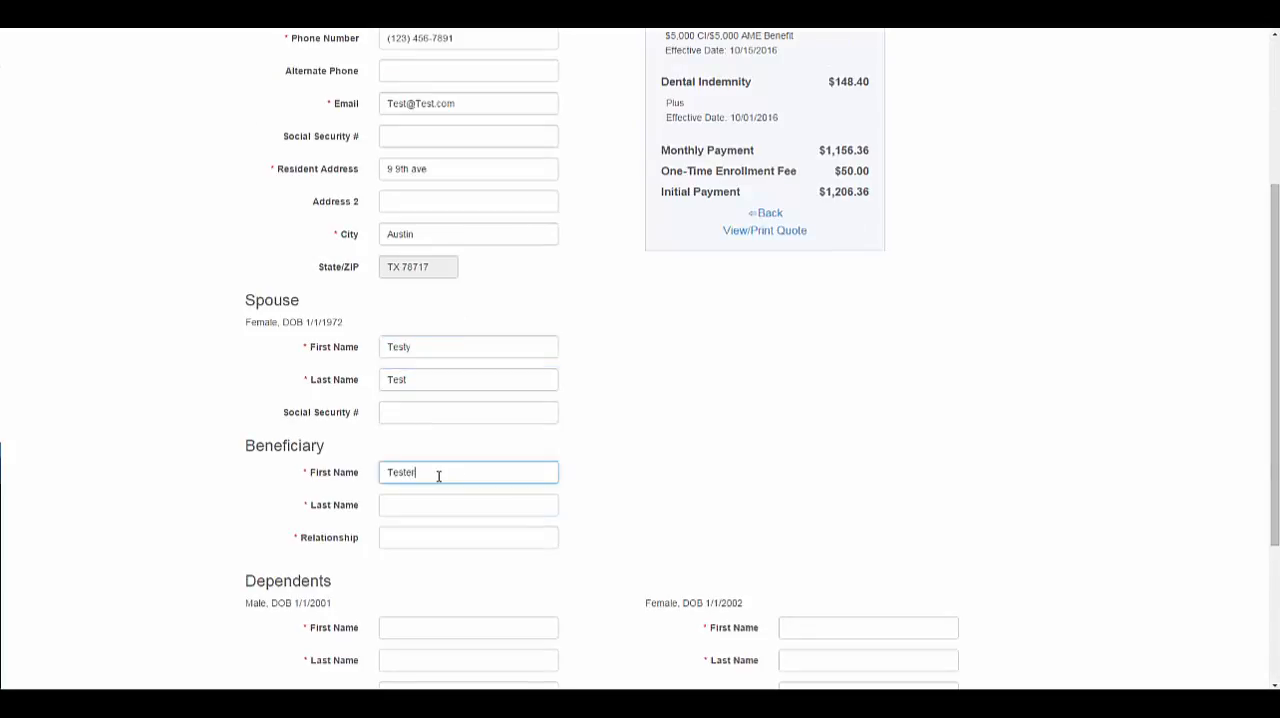
{"action": "left_click", "coordinate": [423, 503]}
{"action": "type", "text": "Test"}
{"action": "left_click", "coordinate": [455, 532]}
{"action": "type", "text": "Mother"}
Enter the first and last names of both dependents and continue to the eligibility questions.
{"action": "scroll", "coordinate": [814, 457], "scroll_direction": "down", "scroll_amount": 3}
{"action": "left_click", "coordinate": [416, 376]}
{"action": "type", "text": "Jr"}
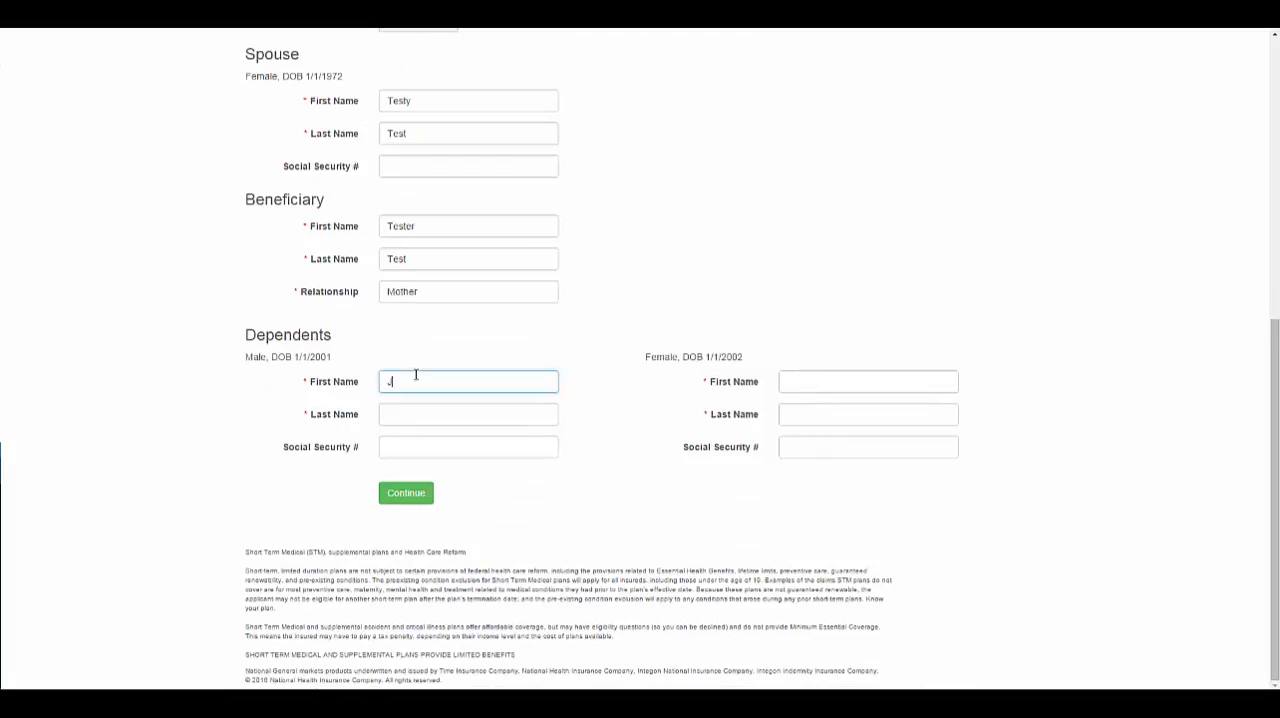
{"action": "left_click", "coordinate": [479, 410]}
{"action": "type", "text": "Test"}
{"action": "left_click", "coordinate": [808, 385]}
{"action": "type", "text": "Jr Two"}
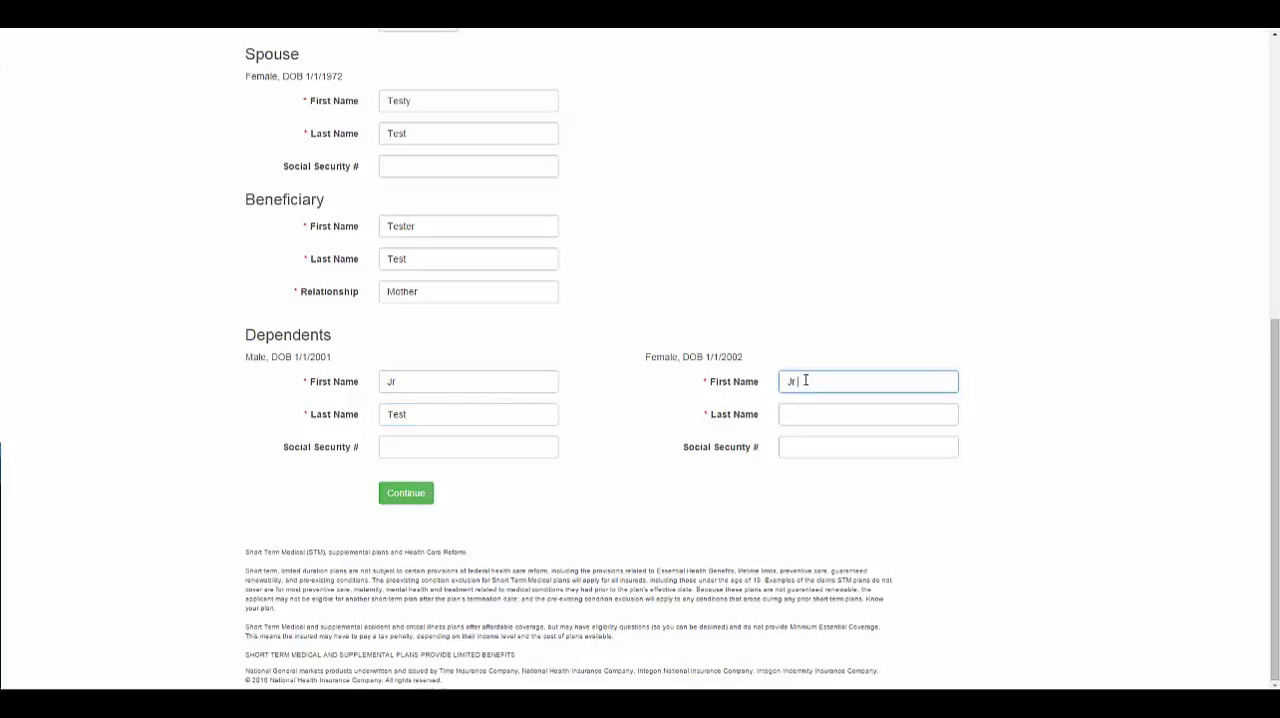
{"action": "left_click", "coordinate": [810, 411]}
{"action": "type", "text": "Test"}
{"action": "left_click", "coordinate": [424, 491]}
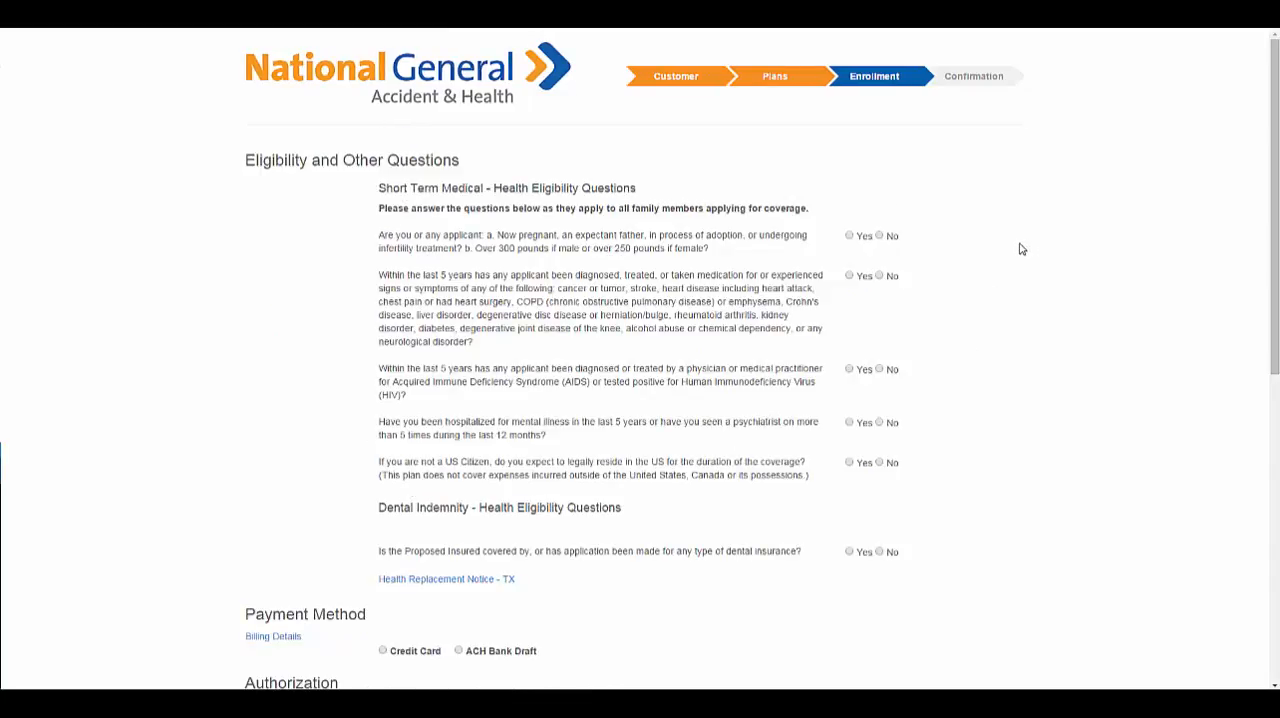
Answer No to the first four Short Term Medical questions and the Dental Indemnity question, and Yes to the US residency question.
{"action": "left_click", "coordinate": [881, 236]}
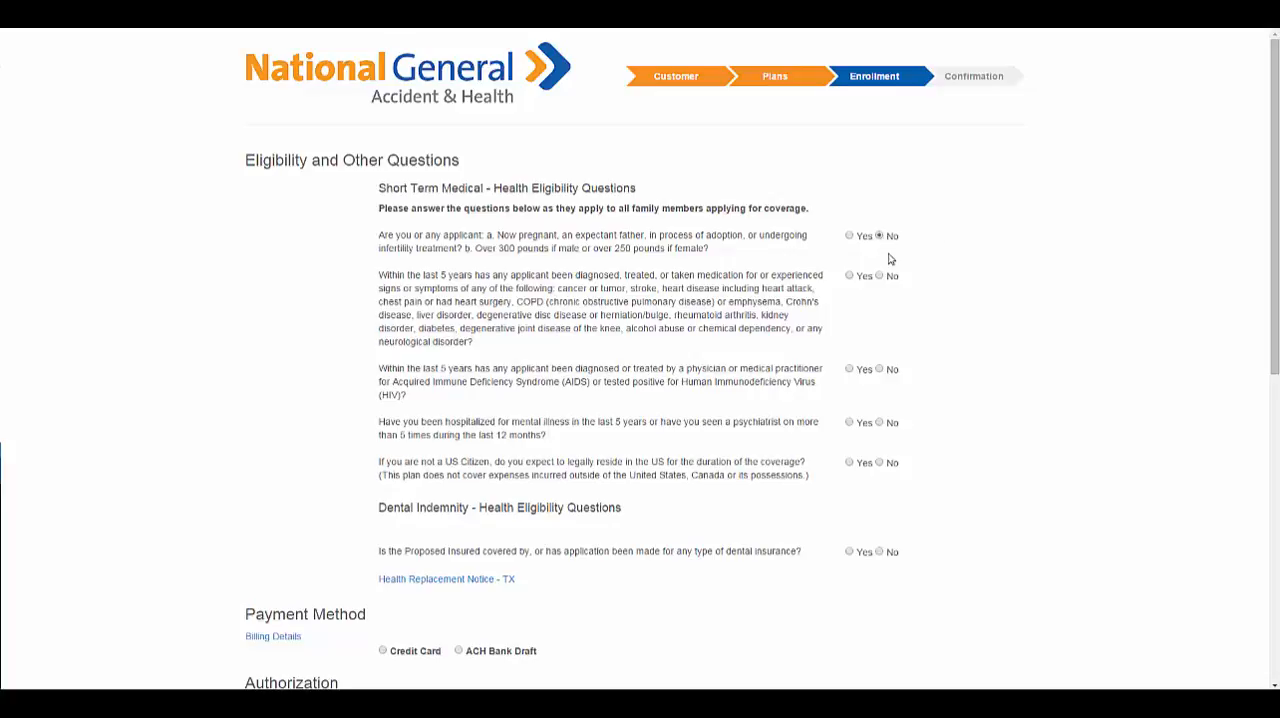
{"action": "left_click", "coordinate": [880, 277]}
{"action": "left_click", "coordinate": [879, 370]}
{"action": "left_click", "coordinate": [880, 423]}
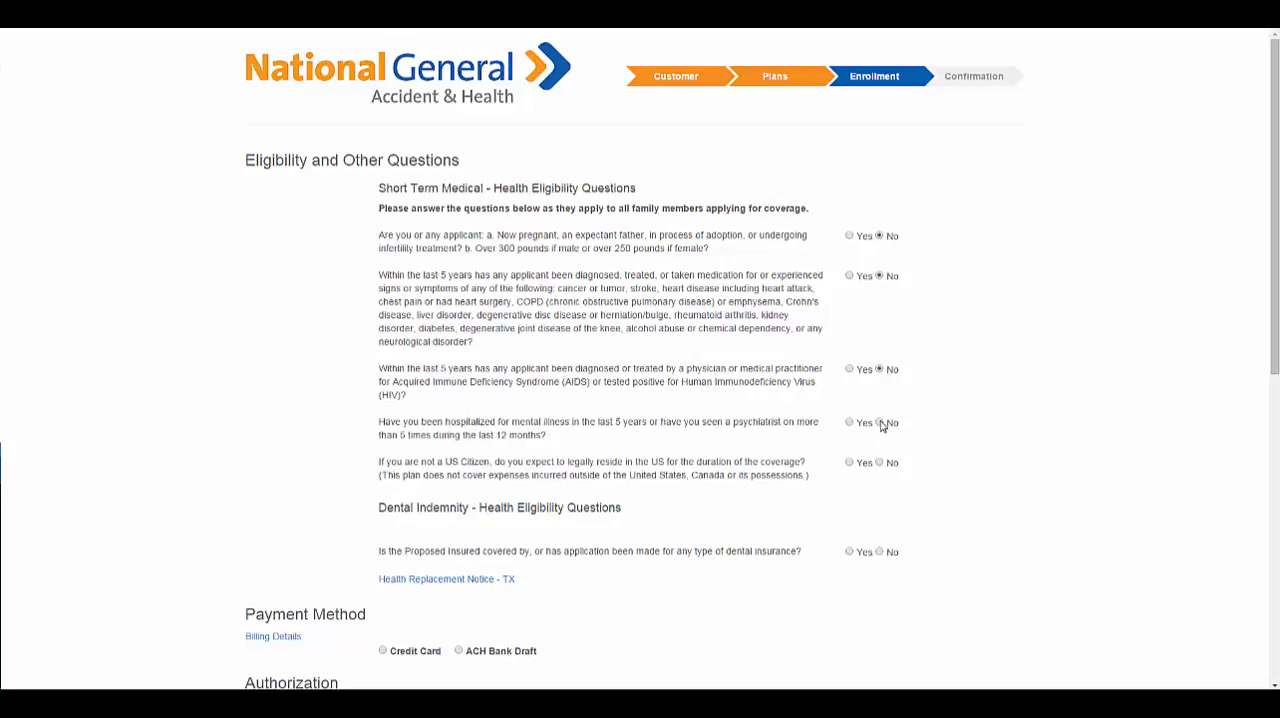
{"action": "left_click", "coordinate": [850, 463]}
{"action": "left_click", "coordinate": [880, 553]}
Submit the enrollment with ACH Bank Draft as the payment method and the authorization statement acknowledged.
{"action": "left_click_drag", "start_coordinate": [1277, 253], "coordinate": [1276, 520]}
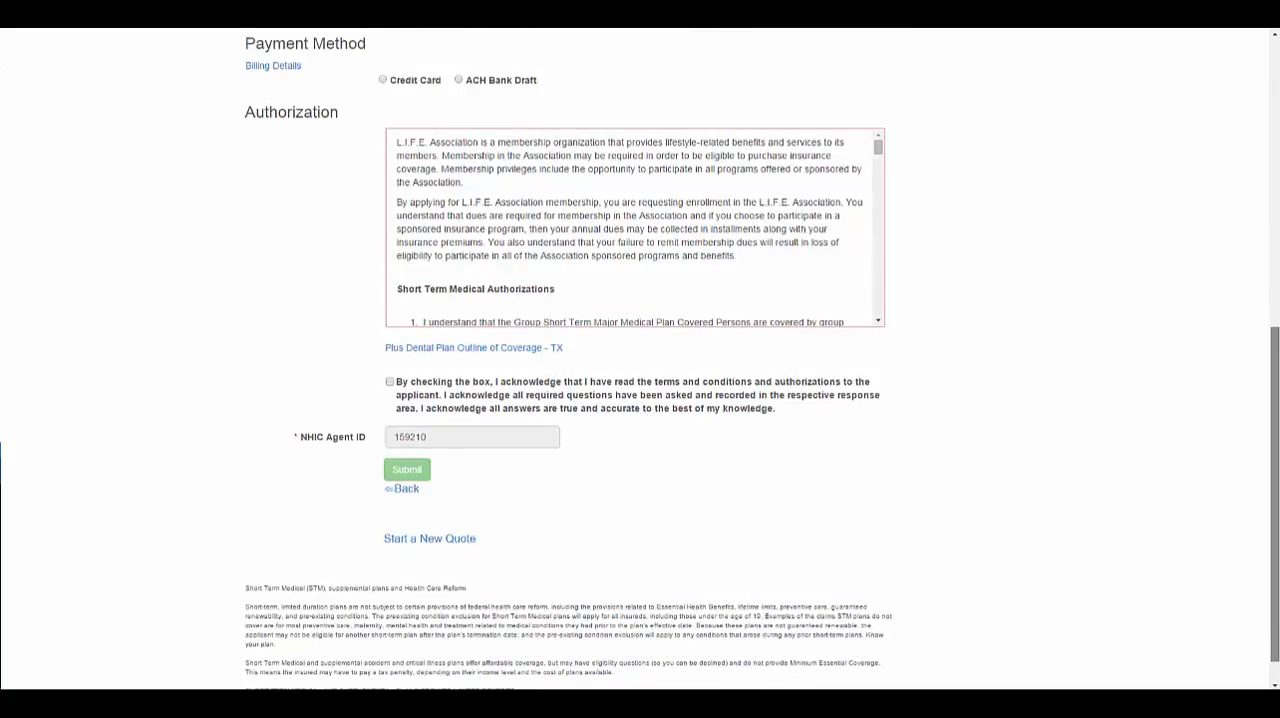
{"action": "left_click", "coordinate": [464, 81]}
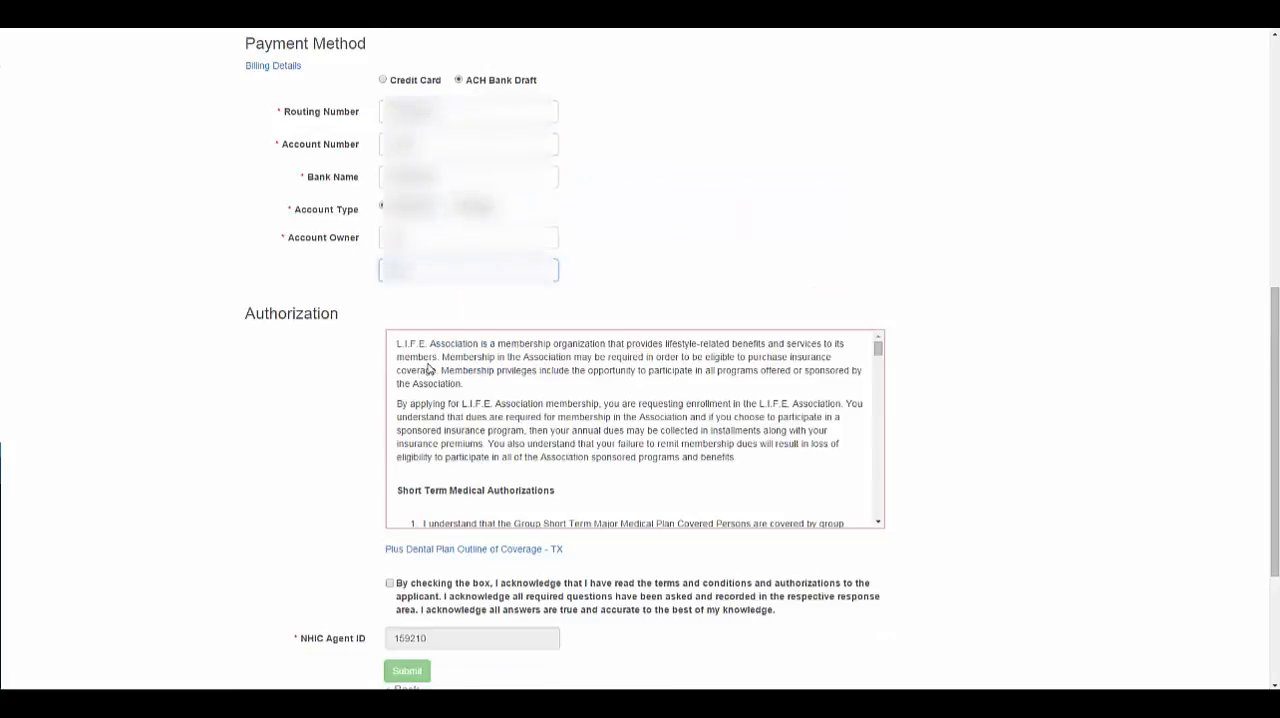
{"action": "left_click", "coordinate": [390, 583]}
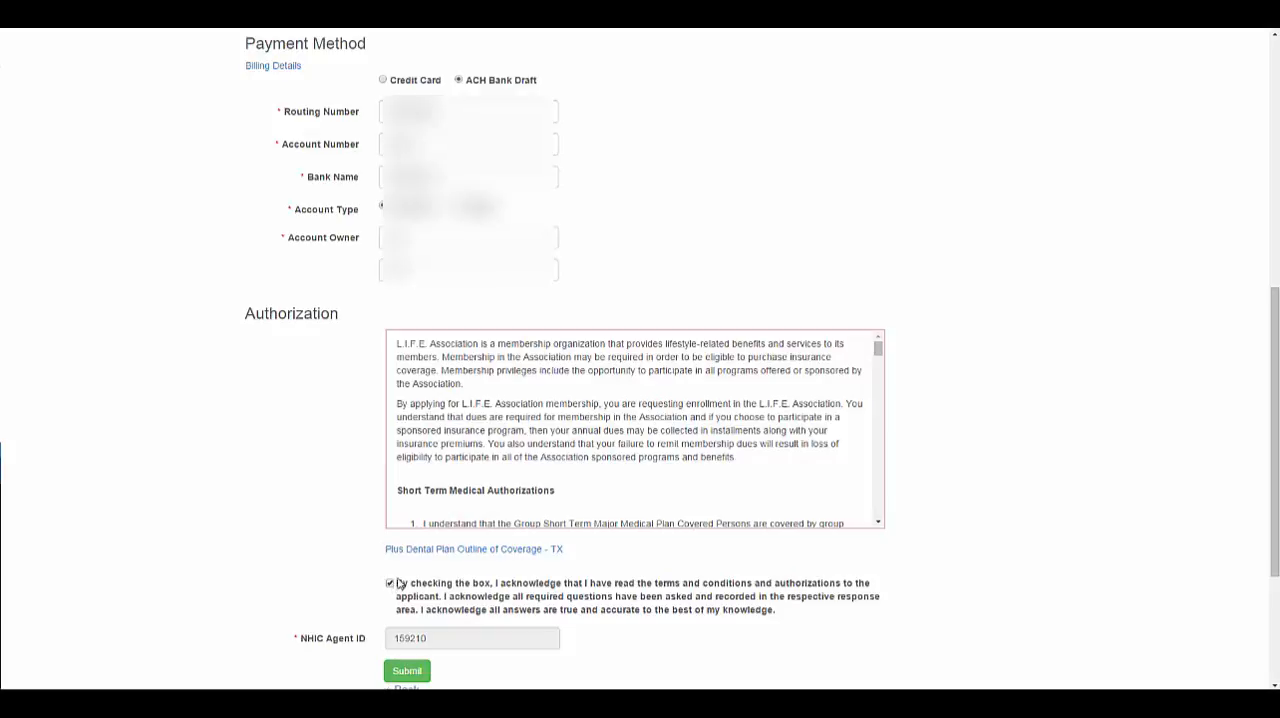
{"action": "left_click", "coordinate": [409, 678]}
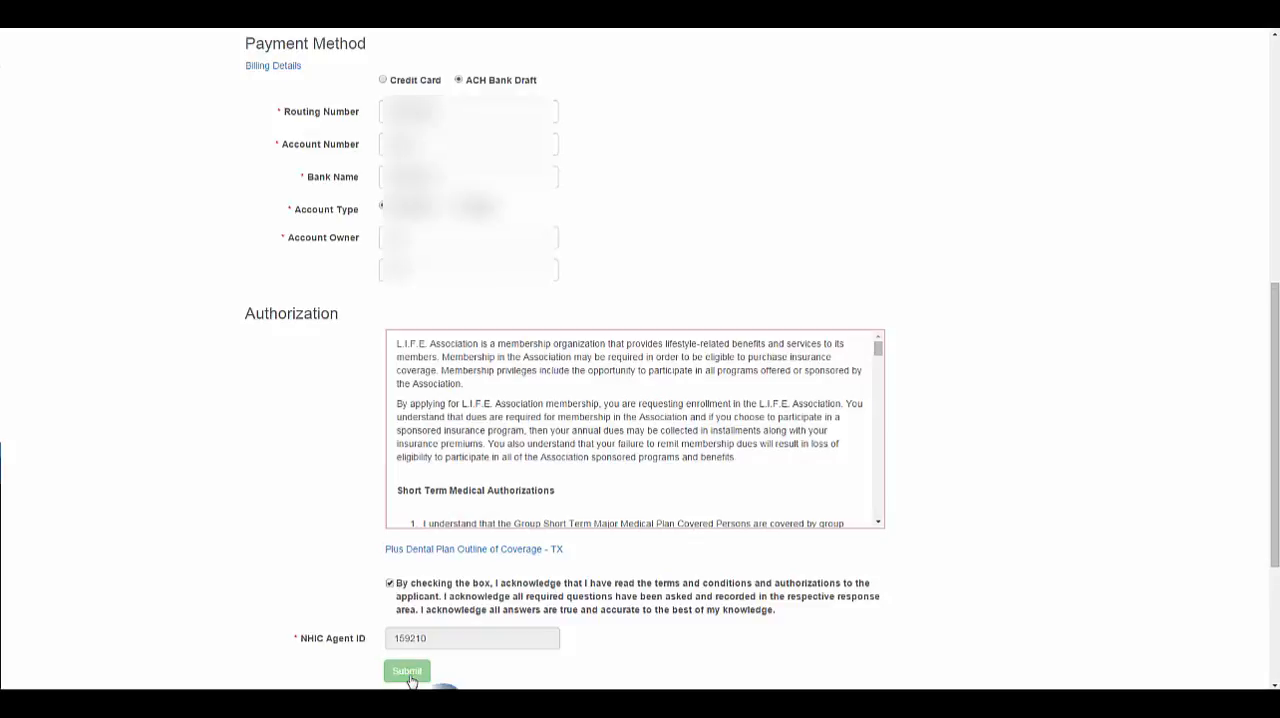